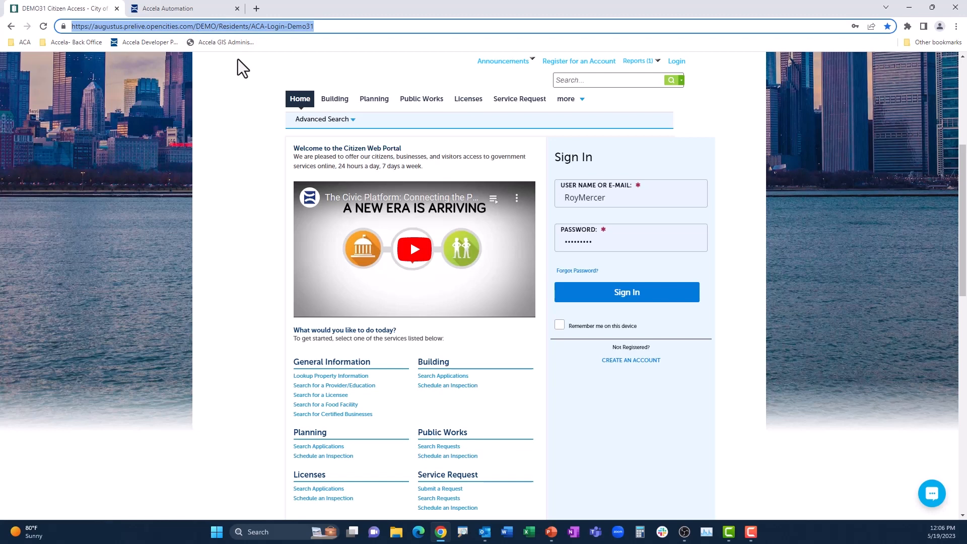
- Sign in to the citizen portal with the filled-in credentials and review the list of Building records
{"action": "left_click", "coordinate": [633, 272]}
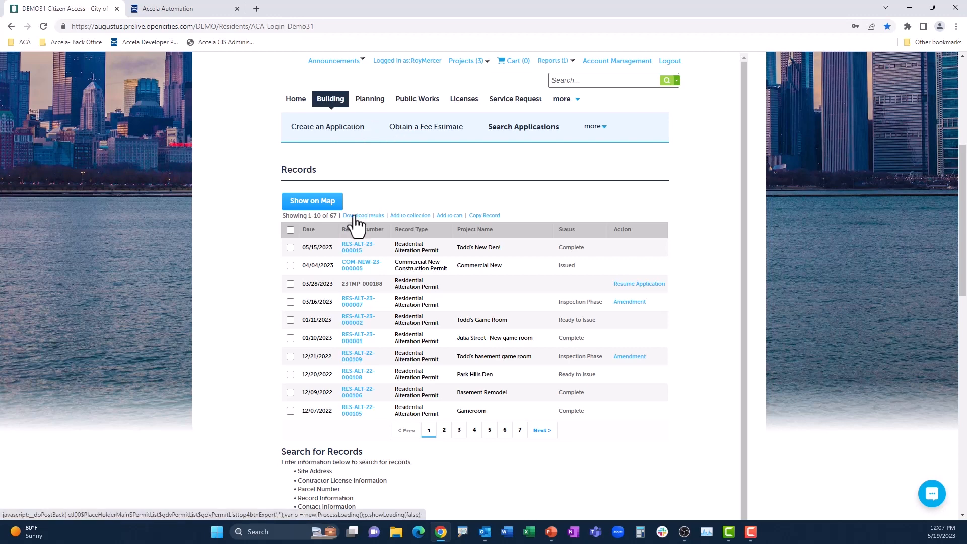
{"action": "mouse_move", "coordinate": [261, 227]}
{"action": "left_mouse_down"}
{"action": "mouse_move", "coordinate": [394, 240]}
{"action": "mouse_move", "coordinate": [604, 323]}
{"action": "mouse_move", "coordinate": [674, 419]}
{"action": "left_mouse_up"}
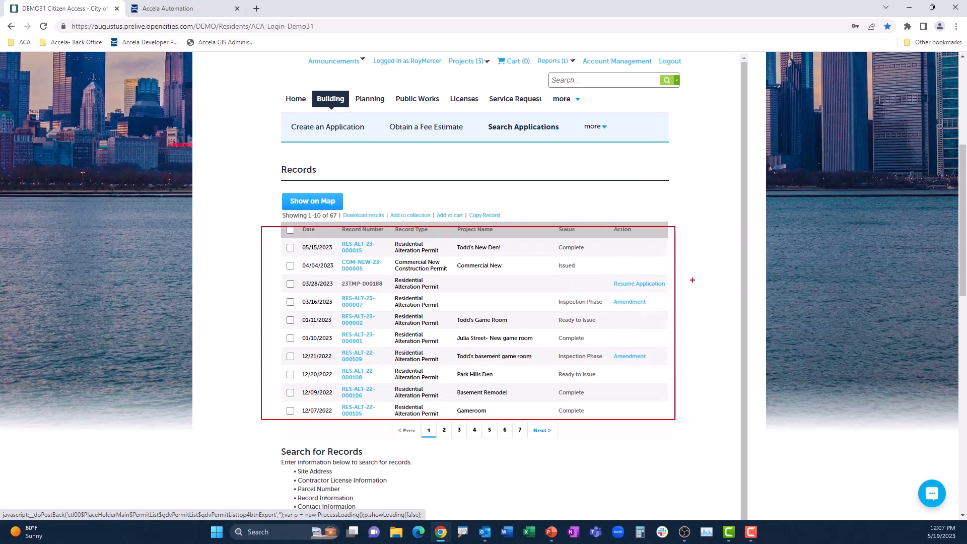
{"action": "key", "text": "Escape"}
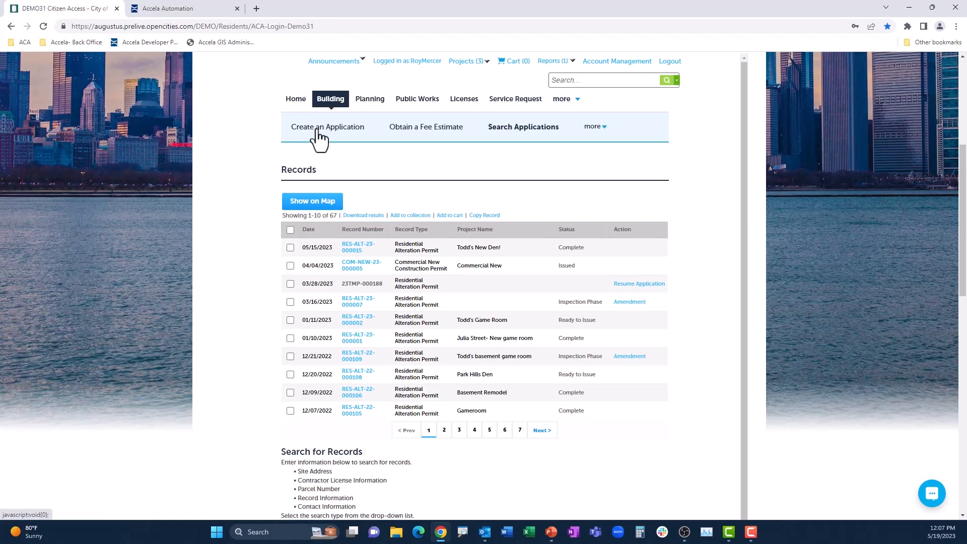
- Start a new Building application for a Residential Alteration Permit with the terms accepted
{"action": "left_click", "coordinate": [317, 129]}
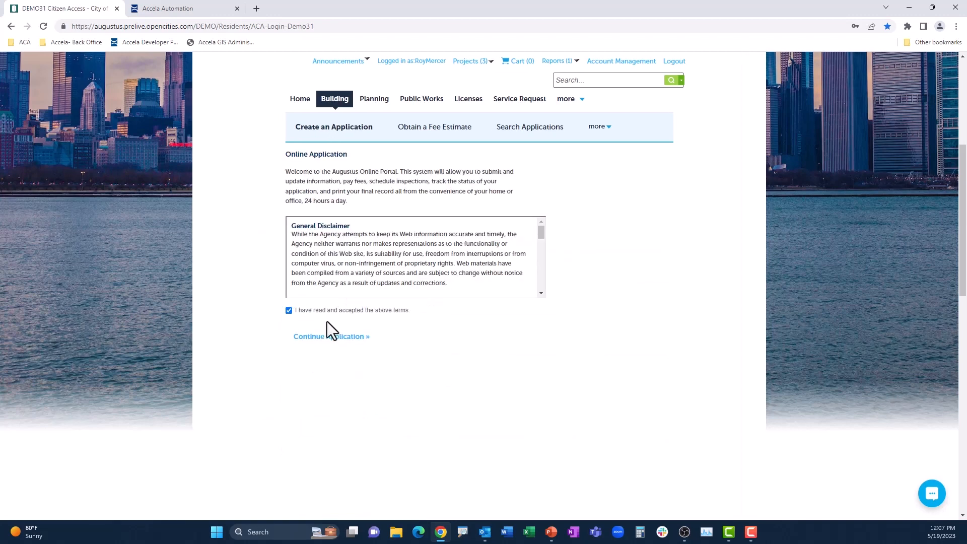
{"action": "left_click", "coordinate": [328, 335]}
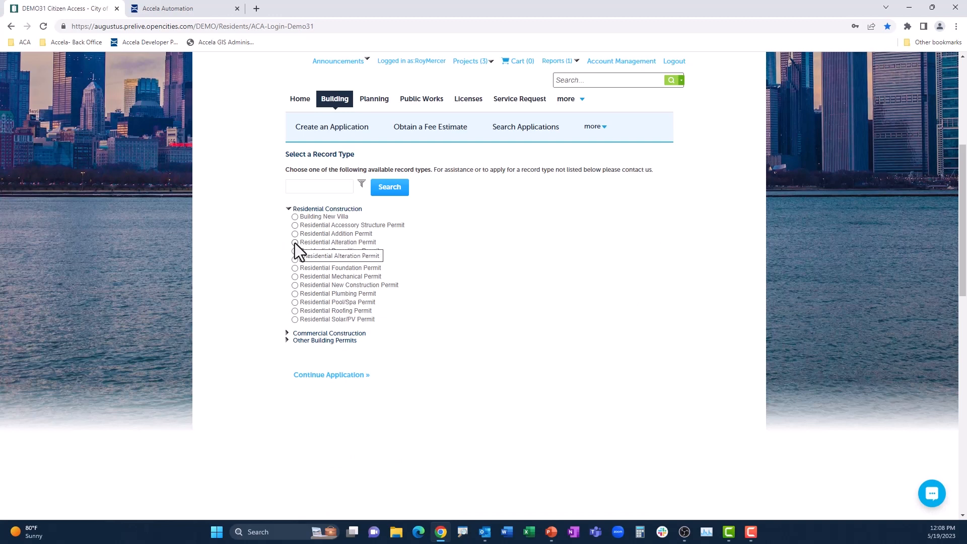
{"action": "left_click", "coordinate": [295, 242]}
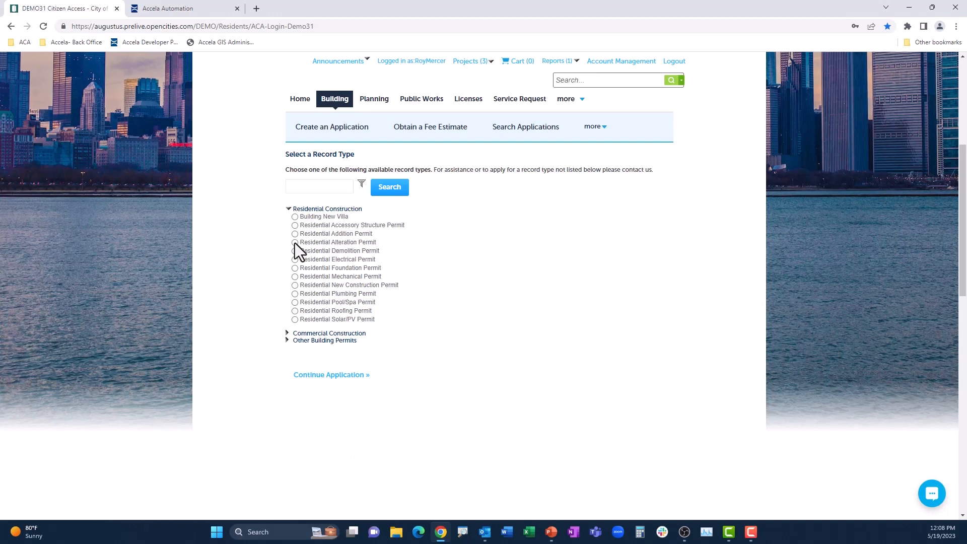
{"action": "left_click", "coordinate": [332, 380]}
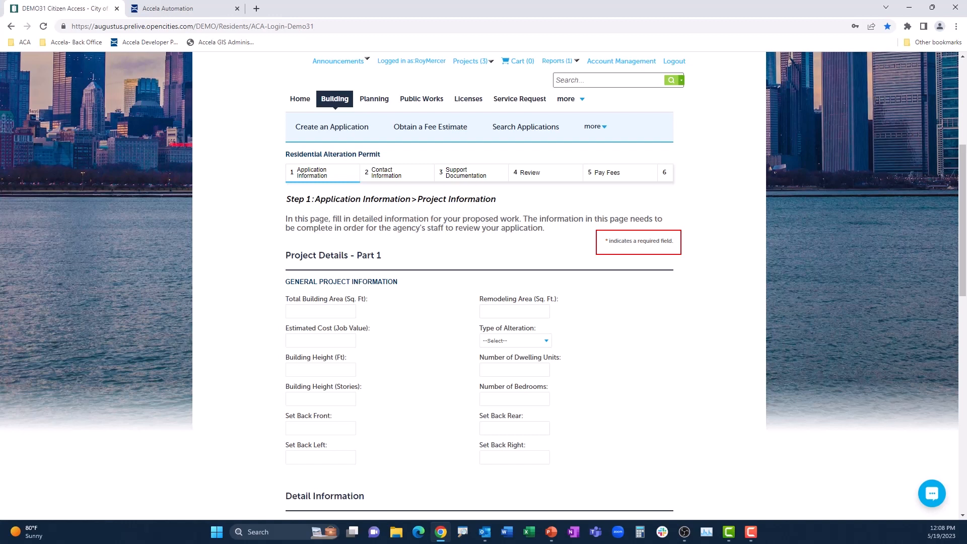
- Enter total building area 1900, remodeling area 200, estimated cost 26000, building height 18 ft, 1 story and 3 bedrooms
{"action": "type", "text": "1900"}
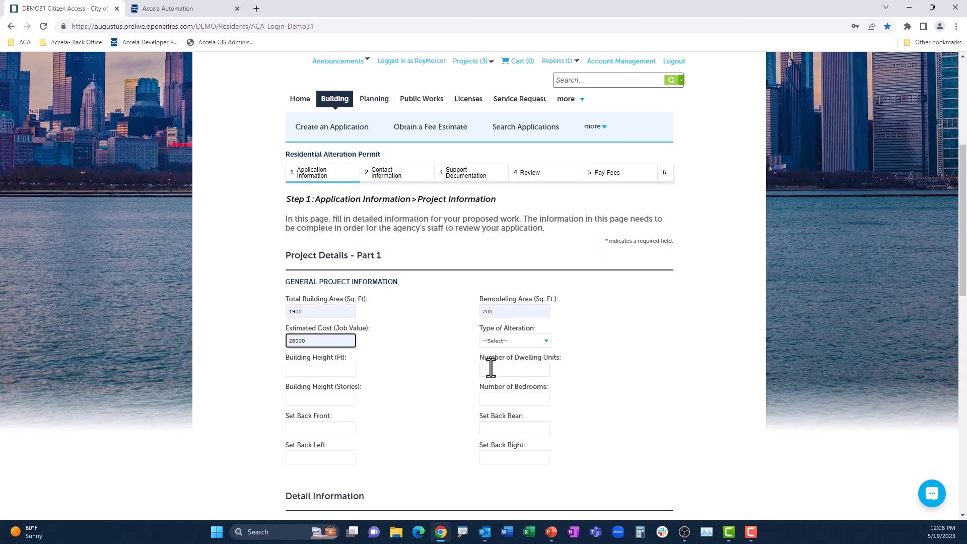
{"action": "left_click", "coordinate": [342, 369]}
{"action": "type", "text": "18"}
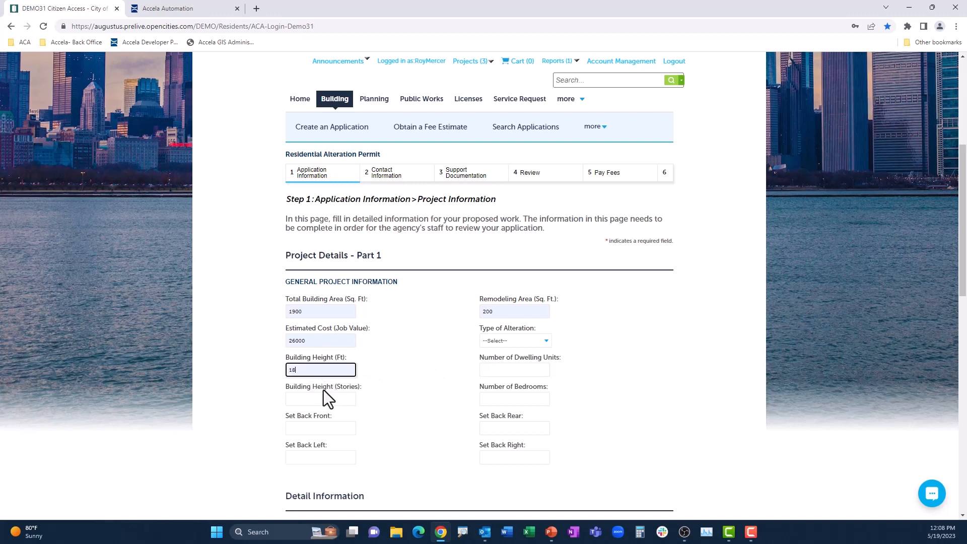
{"action": "left_click", "coordinate": [324, 398]}
{"action": "type", "text": "1"}
{"action": "key", "text": "Tab"}
{"action": "type", "text": "3"}
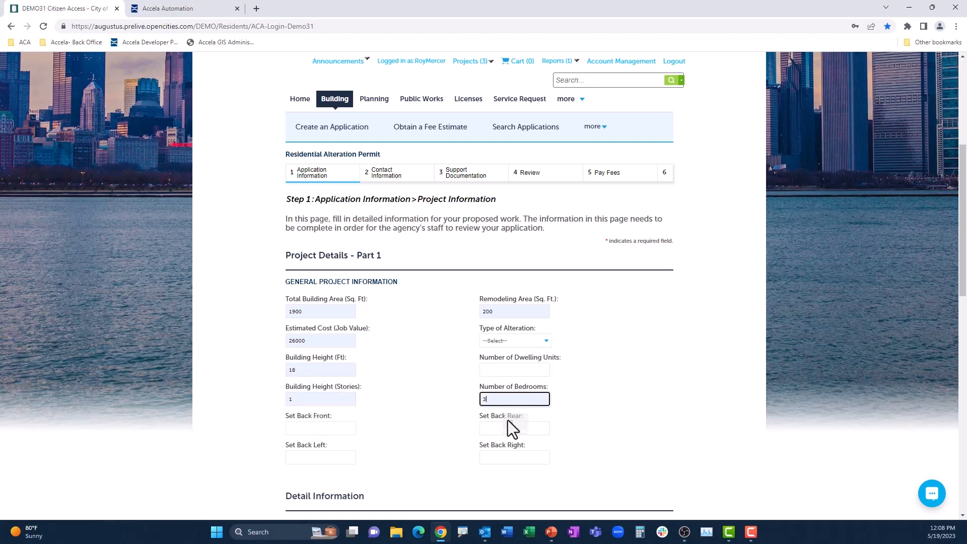
- Complete the detail information with the work description "New den in basement" and an application name, and continue to the location information
{"action": "scroll", "coordinate": [358, 422], "scroll_direction": "down", "scroll_amount": 3}
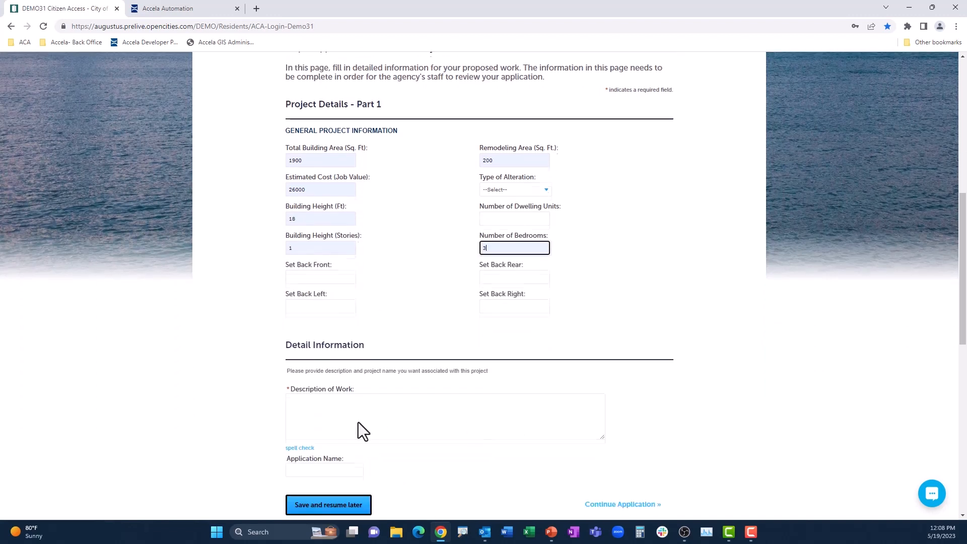
{"action": "left_click", "coordinate": [333, 408]}
{"action": "type", "text": "New den in bas"}
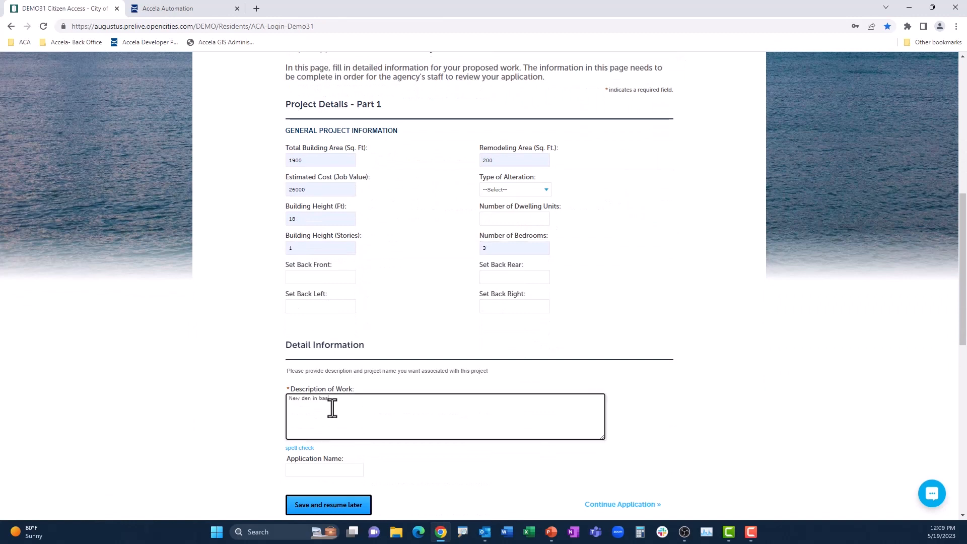
{"action": "type", "text": "ement"}
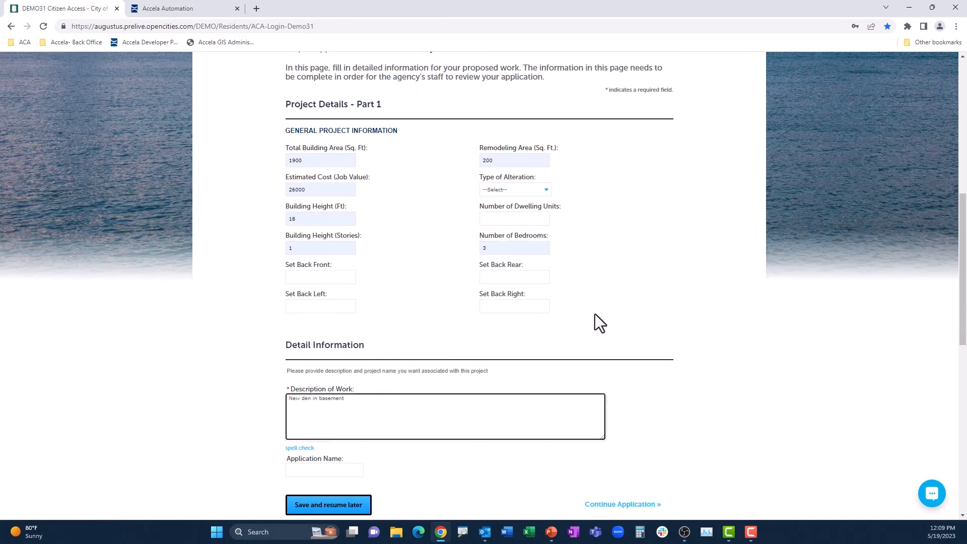
{"action": "scroll", "coordinate": [354, 407], "scroll_direction": "down", "scroll_amount": 1}
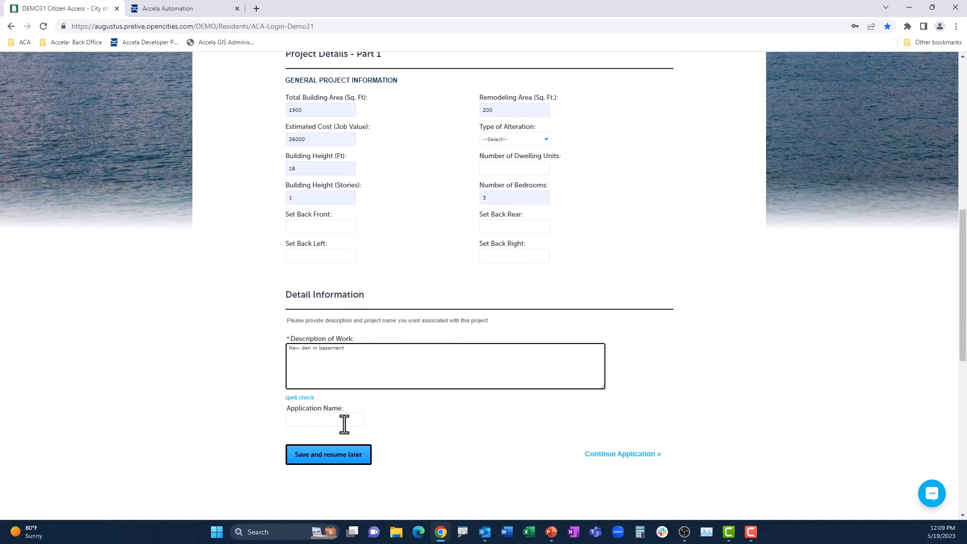
{"action": "left_click", "coordinate": [343, 421]}
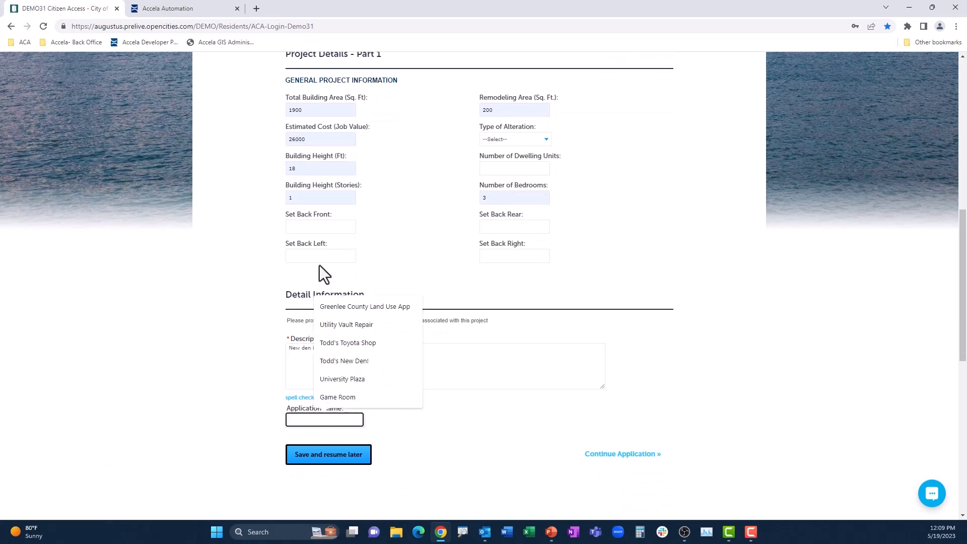
{"action": "scroll", "coordinate": [312, 257], "scroll_direction": "up", "scroll_amount": 10}
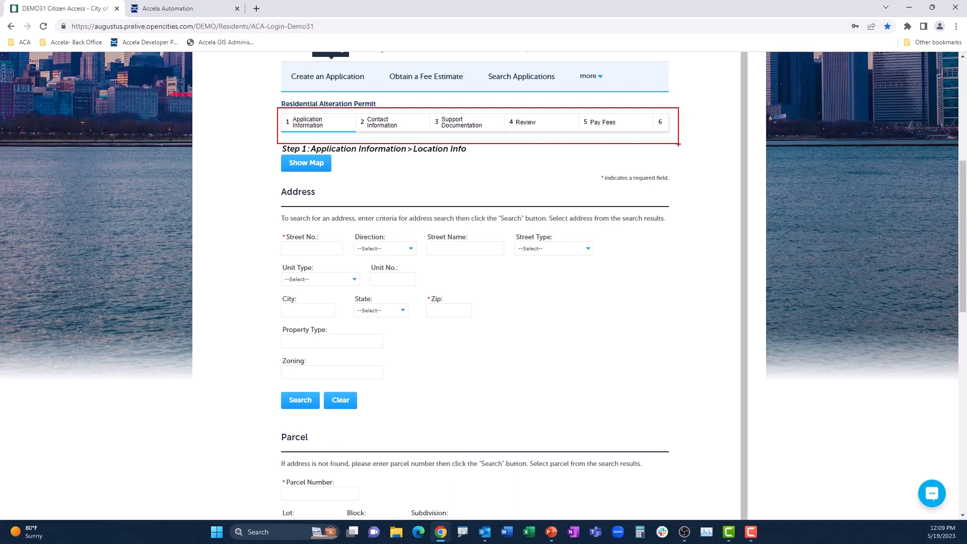
- Search for the project property by its street number and street name, and review the filled-in address, parcel and owner details
{"action": "key", "text": "Escape"}
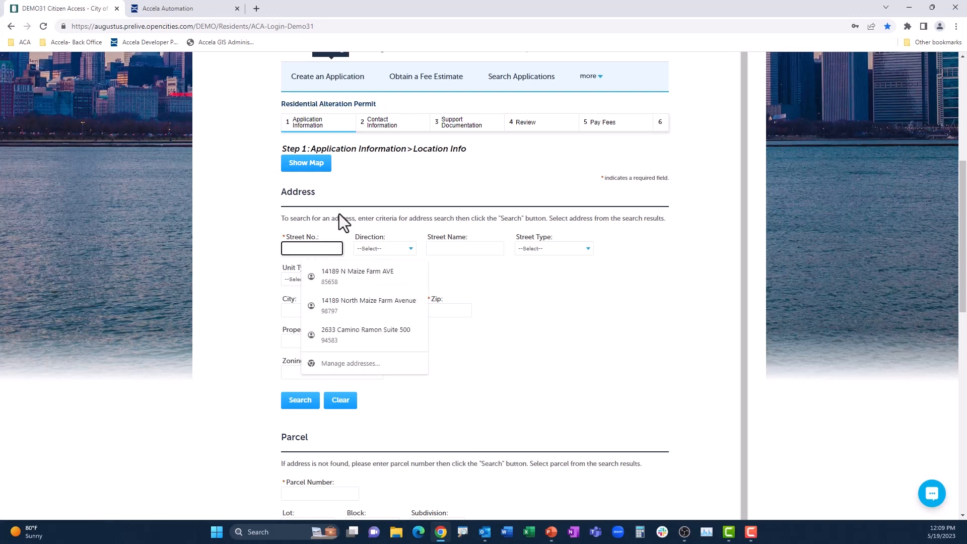
{"action": "type", "text": "833"}
{"action": "left_click", "coordinate": [443, 249]}
{"action": "type", "text": "Ox"}
{"action": "left_click", "coordinate": [484, 275]}
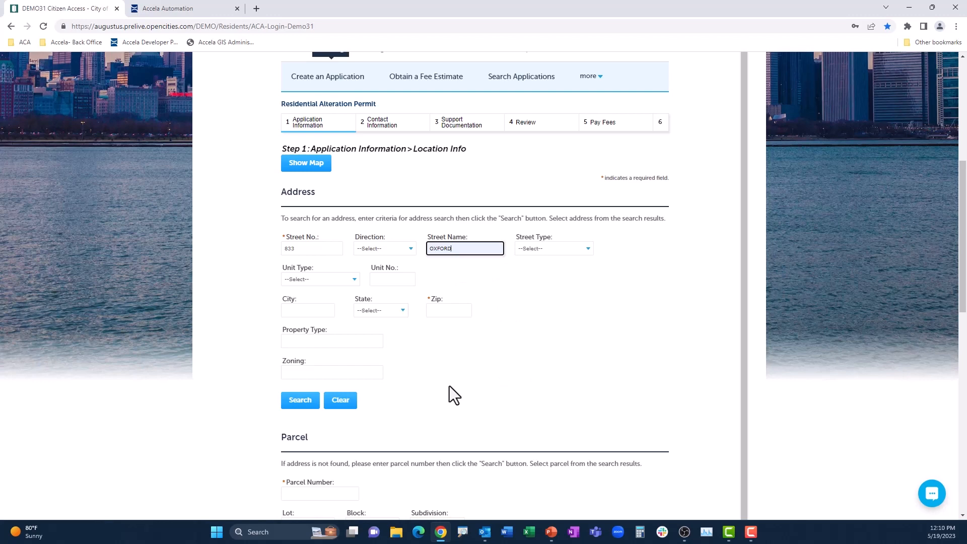
{"action": "left_click", "coordinate": [307, 400]}
{"action": "scroll", "coordinate": [460, 371], "scroll_direction": "down", "scroll_amount": 2}
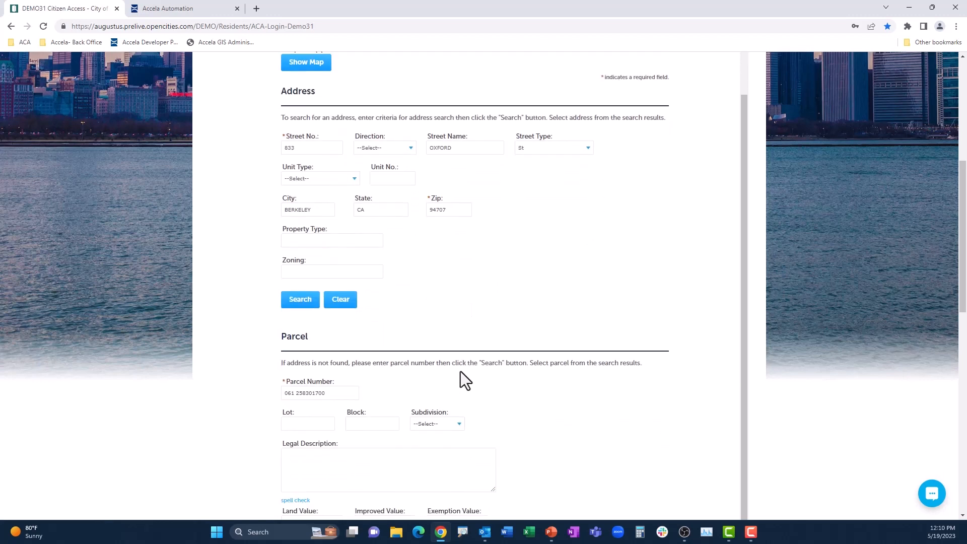
{"action": "scroll", "coordinate": [459, 378], "scroll_direction": "down", "scroll_amount": 1}
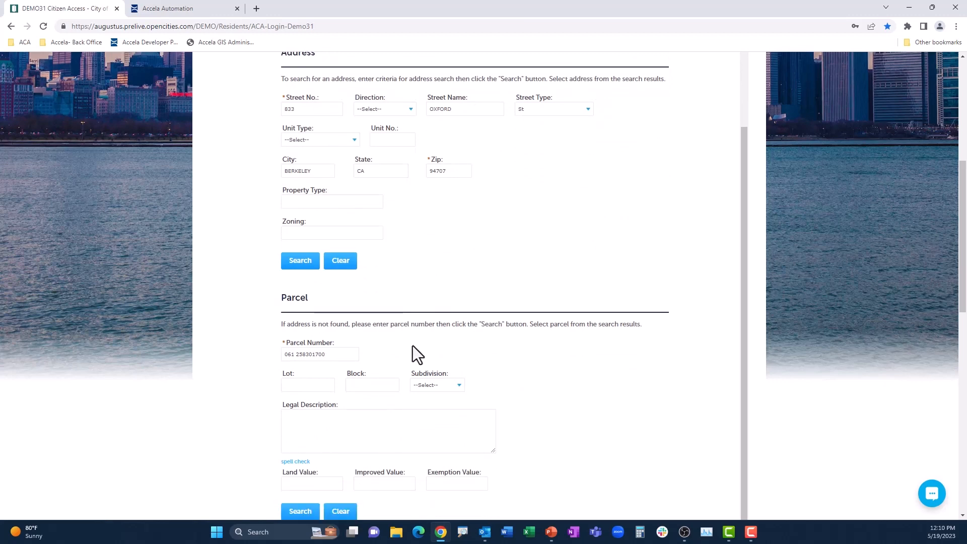
{"action": "scroll", "coordinate": [412, 348], "scroll_direction": "down", "scroll_amount": 6}
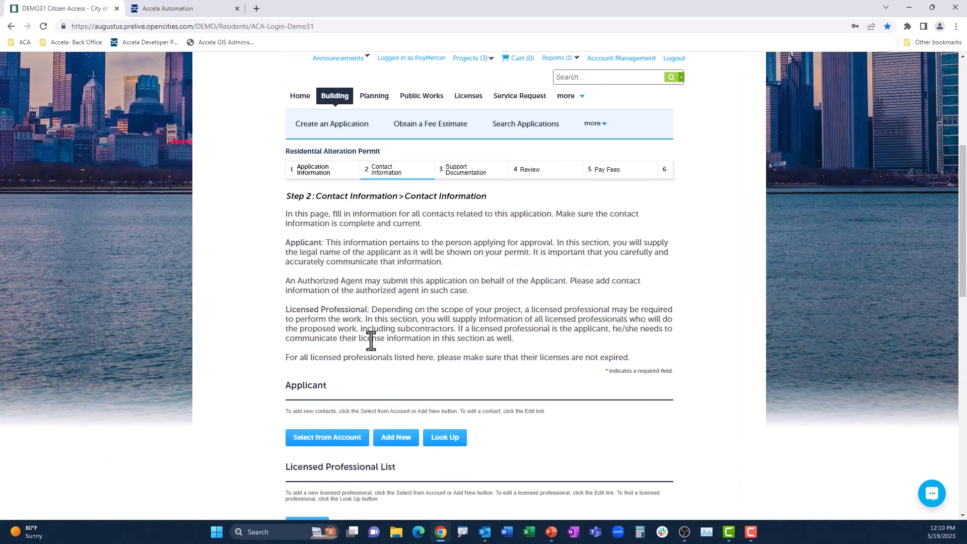
- Add the first associated contact from the account as the applicant, with its mailing address attached
{"action": "scroll", "coordinate": [372, 339], "scroll_direction": "down", "scroll_amount": 3}
{"action": "left_click", "coordinate": [329, 291]}
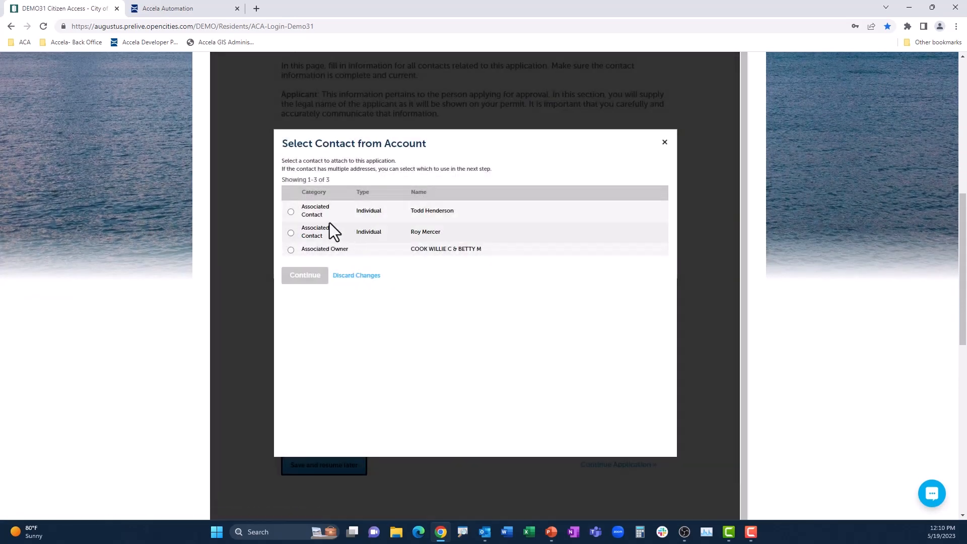
{"action": "left_click", "coordinate": [291, 213]}
{"action": "left_click", "coordinate": [313, 278]}
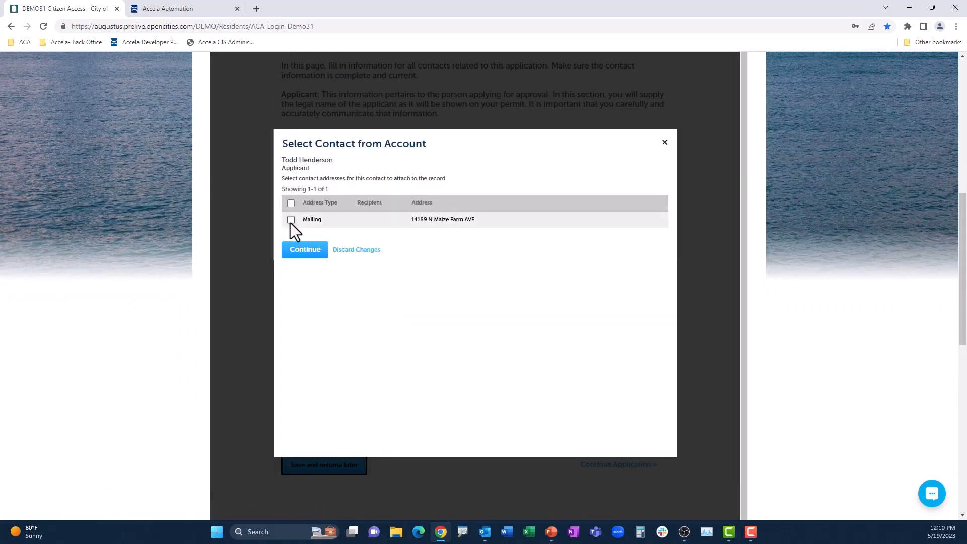
{"action": "left_click", "coordinate": [290, 220]}
{"action": "left_click", "coordinate": [313, 252]}
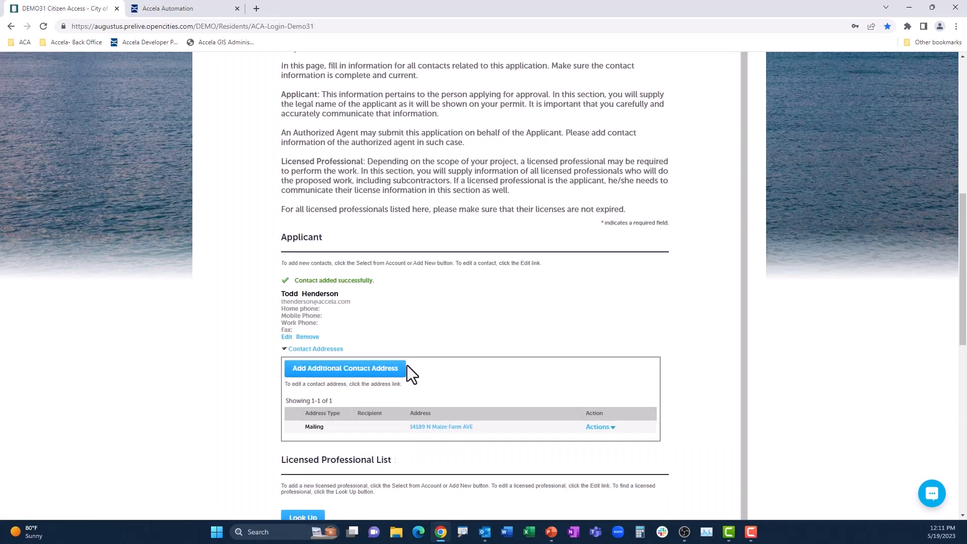
- Look up licensed professionals with the license type General Contractor
{"action": "scroll", "coordinate": [407, 364], "scroll_direction": "down", "scroll_amount": 5}
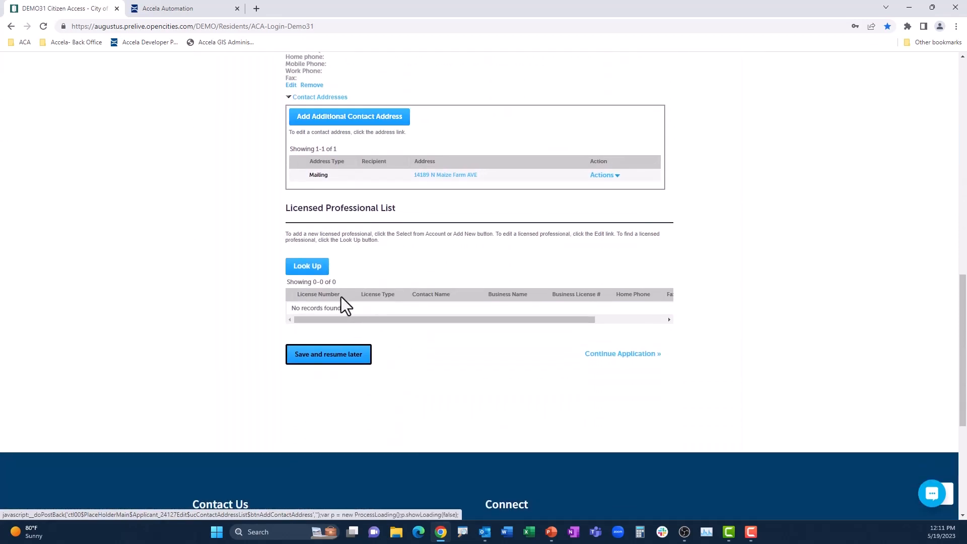
{"action": "left_click", "coordinate": [313, 272]}
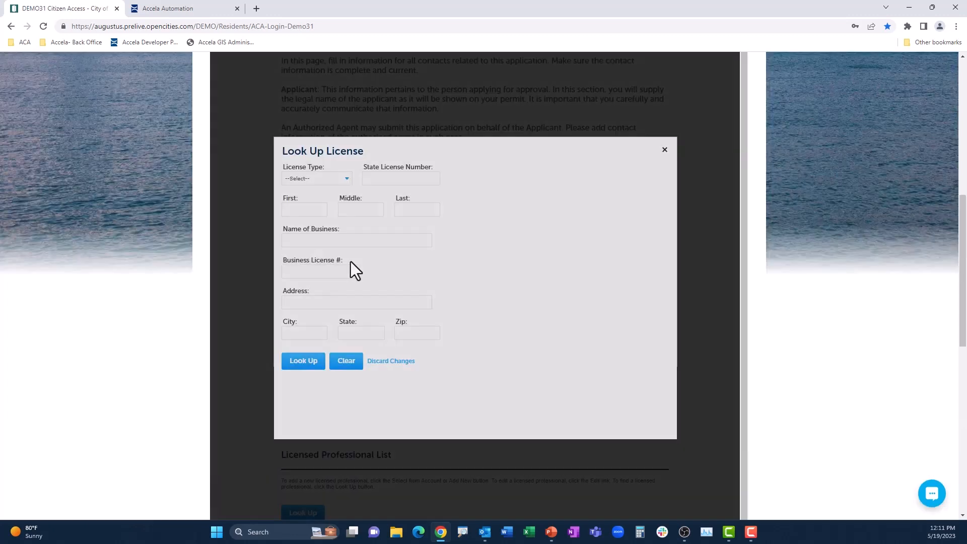
{"action": "left_click", "coordinate": [317, 178]}
{"action": "left_click", "coordinate": [332, 230]}
{"action": "left_click", "coordinate": [312, 366]}
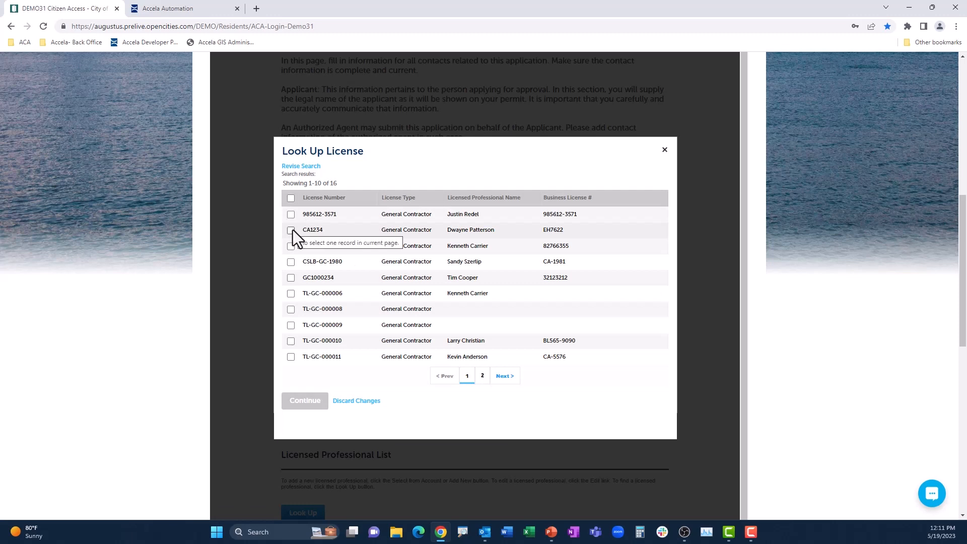
- Try to add the fifth listed general contractor to the application
{"action": "left_click", "coordinate": [291, 230]}
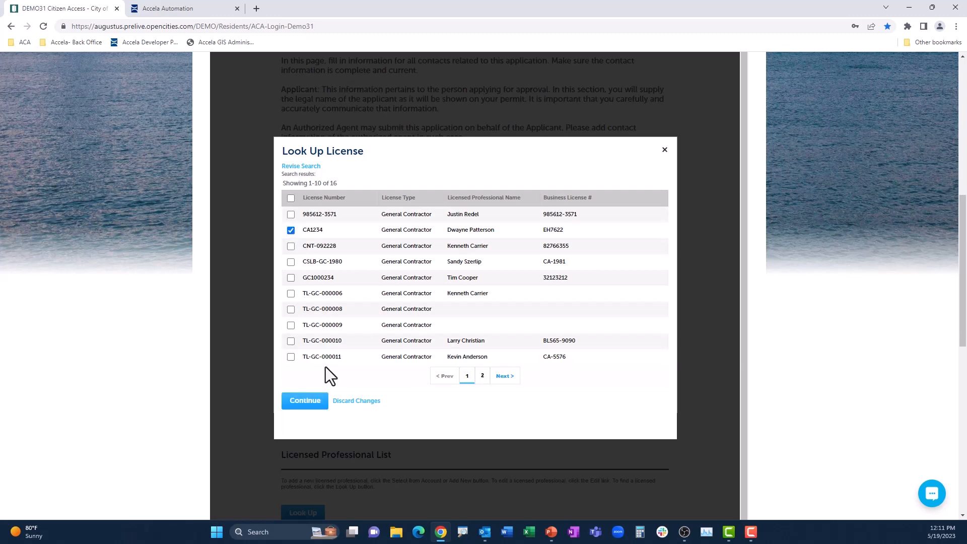
{"action": "left_click", "coordinate": [291, 278]}
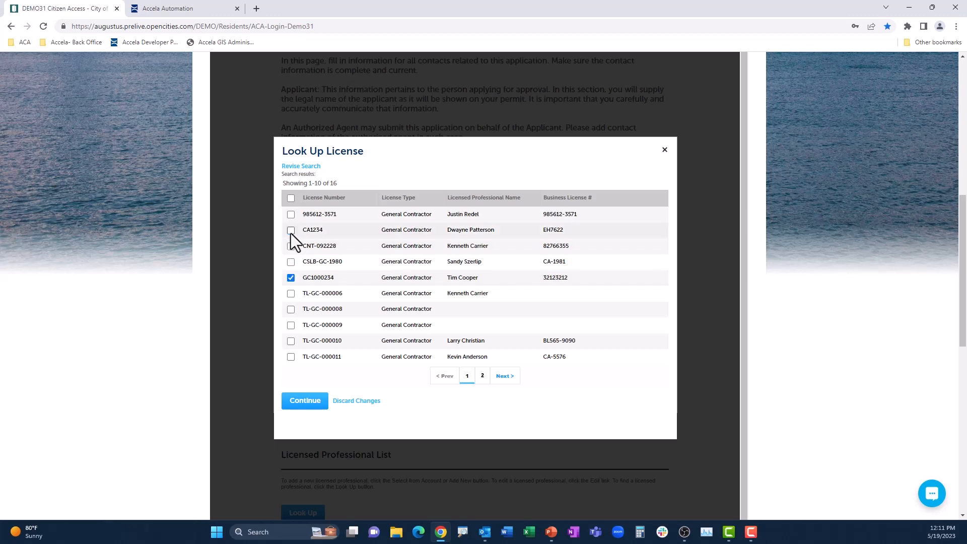
{"action": "left_click", "coordinate": [306, 401]}
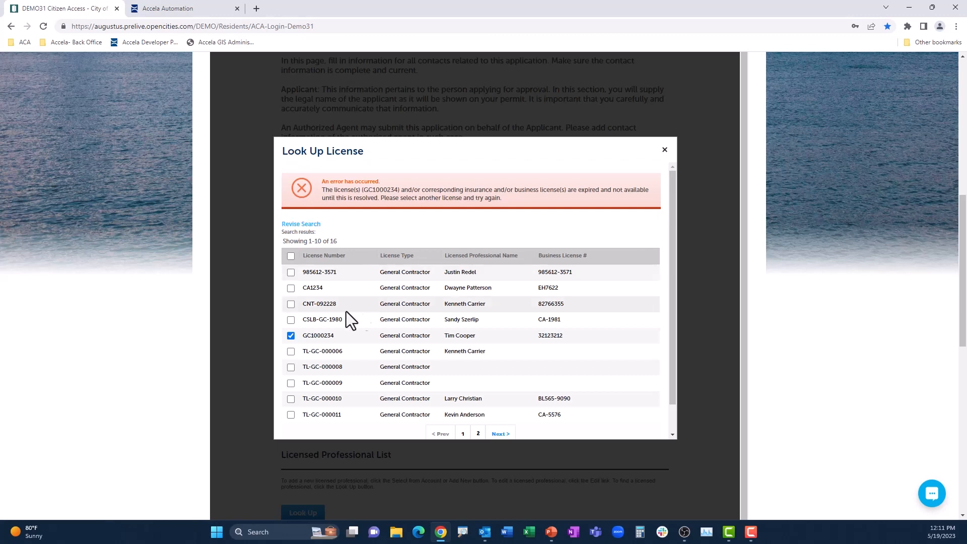
- Add the second listed general contractor to the application's licensed professionals
{"action": "left_click", "coordinate": [291, 289]}
{"action": "scroll", "coordinate": [377, 393], "scroll_direction": "down", "scroll_amount": 1}
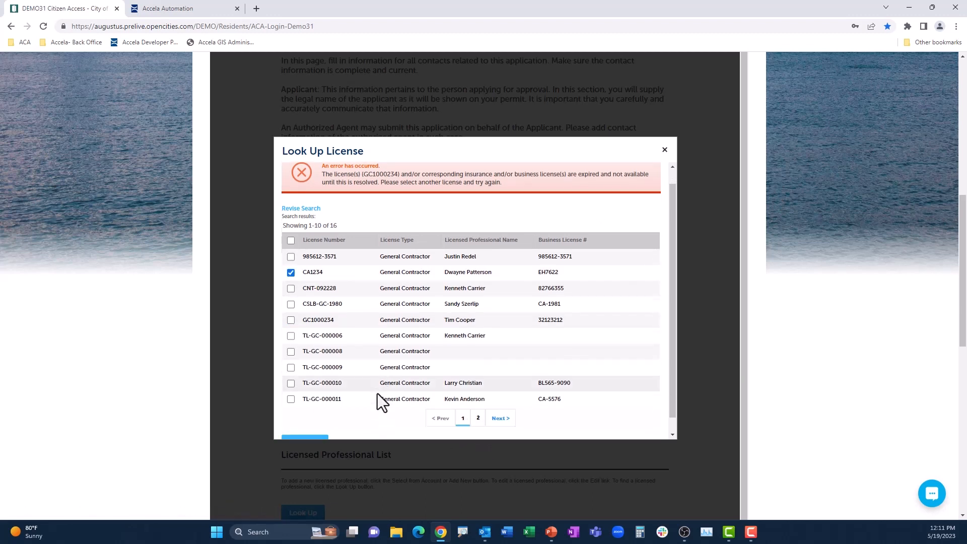
{"action": "left_click", "coordinate": [305, 427]}
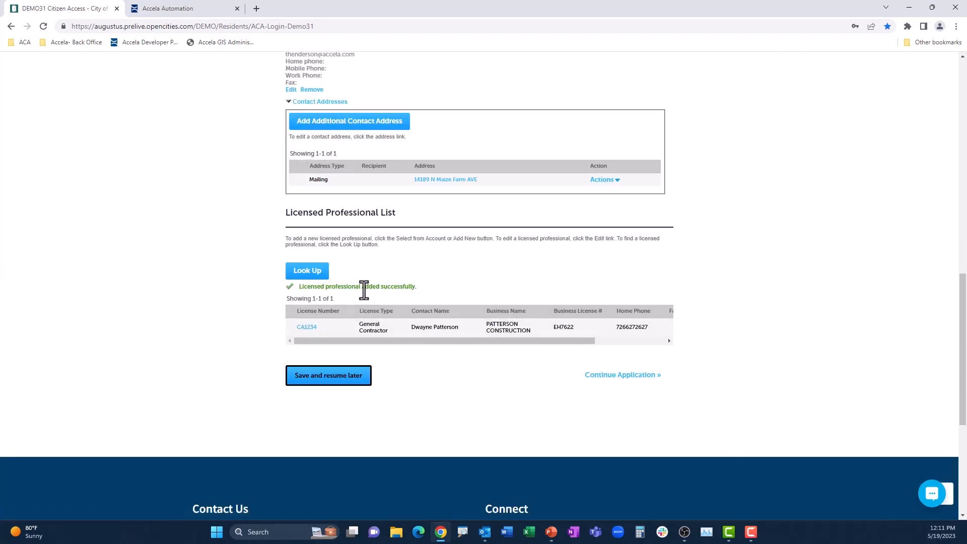
- Continue to the support documentation and upload Floor_plans.pdf as an attachment
{"action": "left_click", "coordinate": [600, 375]}
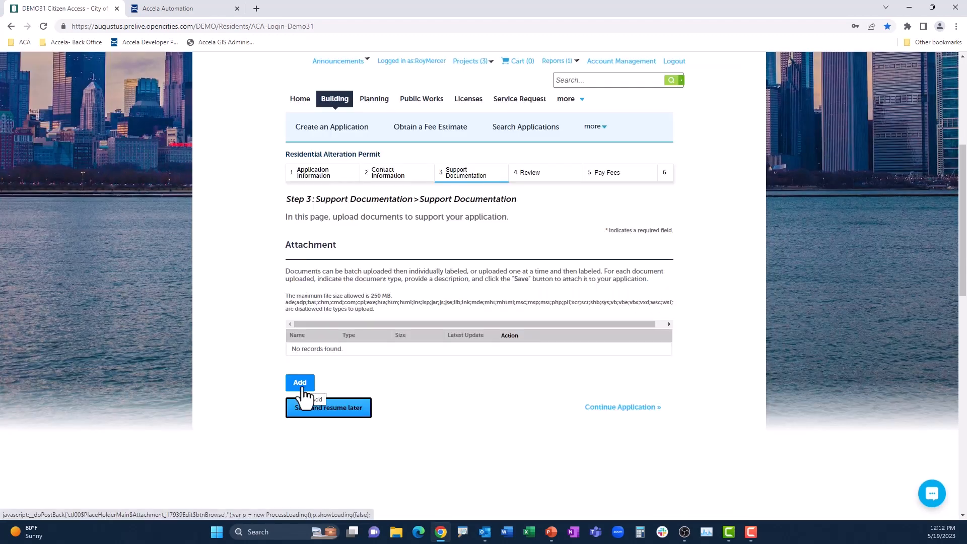
{"action": "left_click", "coordinate": [301, 388]}
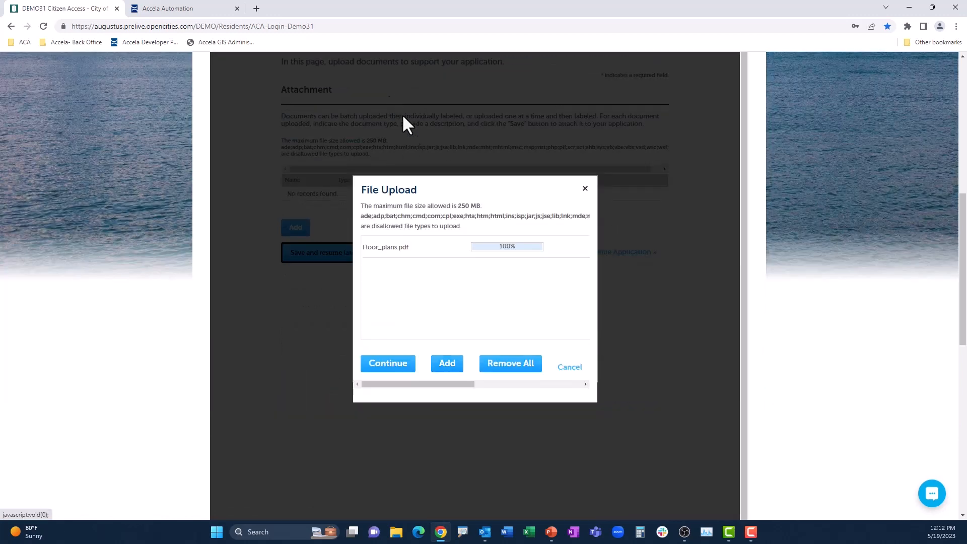
{"action": "left_click", "coordinate": [401, 371]}
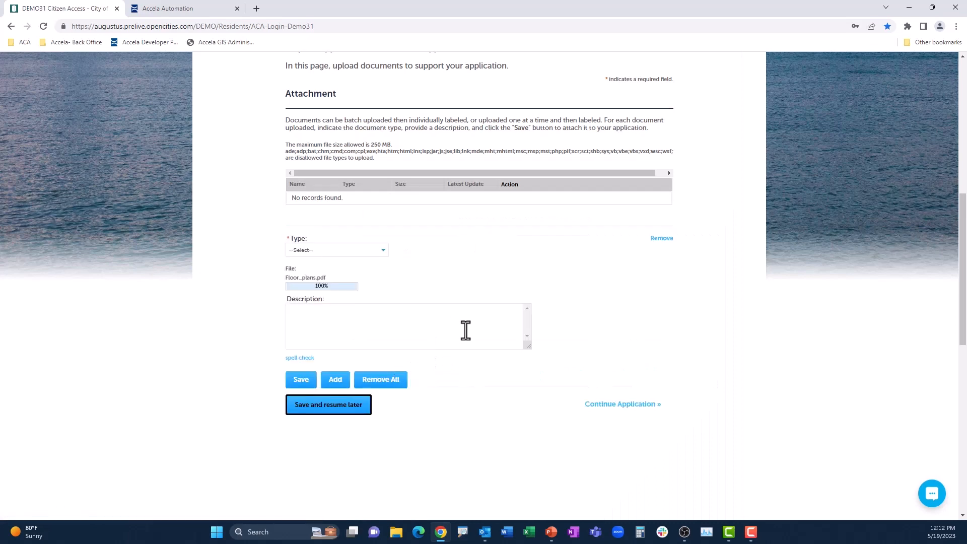
- Set the document type of the Floor_plans.pdf attachment to Plans, save it and continue to the application review
{"action": "left_click", "coordinate": [382, 255]}
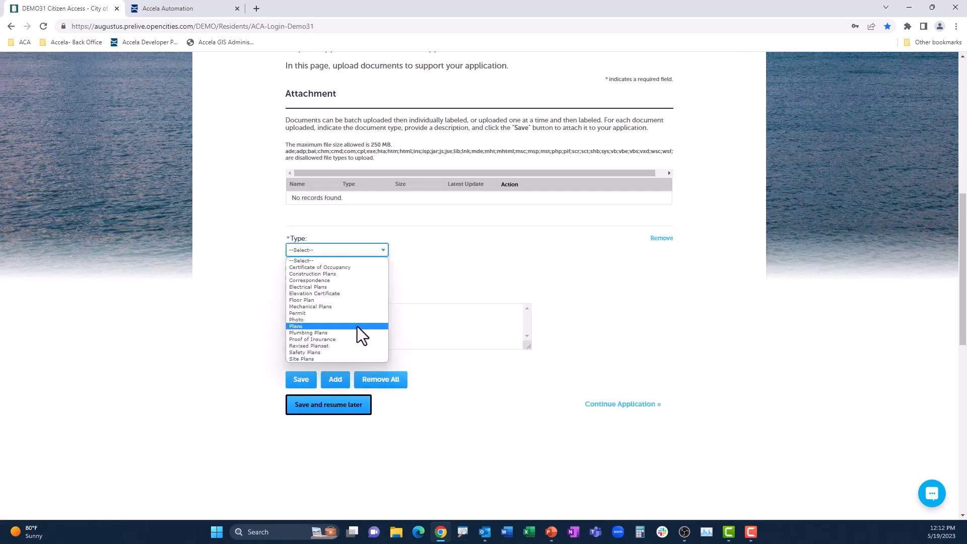
{"action": "left_click", "coordinate": [358, 326]}
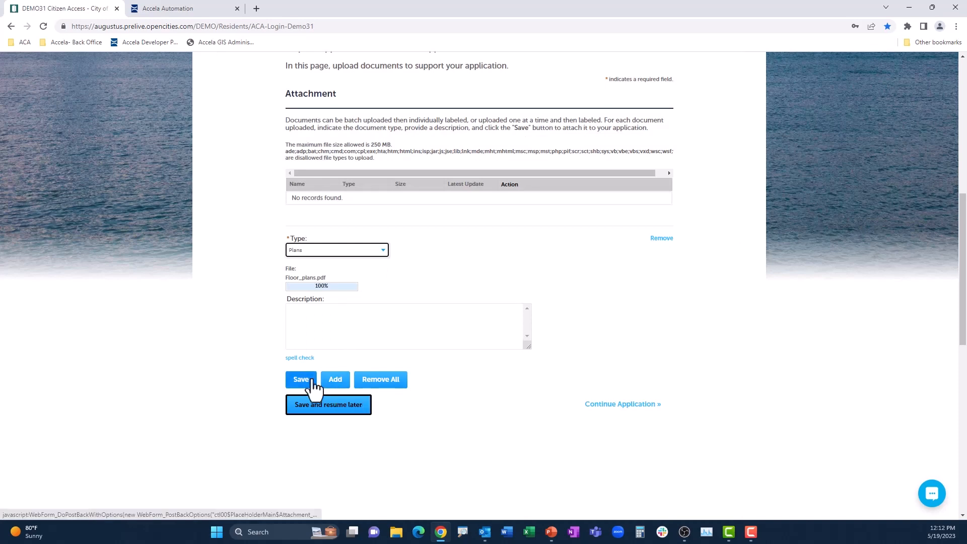
{"action": "left_click", "coordinate": [305, 381]}
{"action": "left_click", "coordinate": [625, 304]}
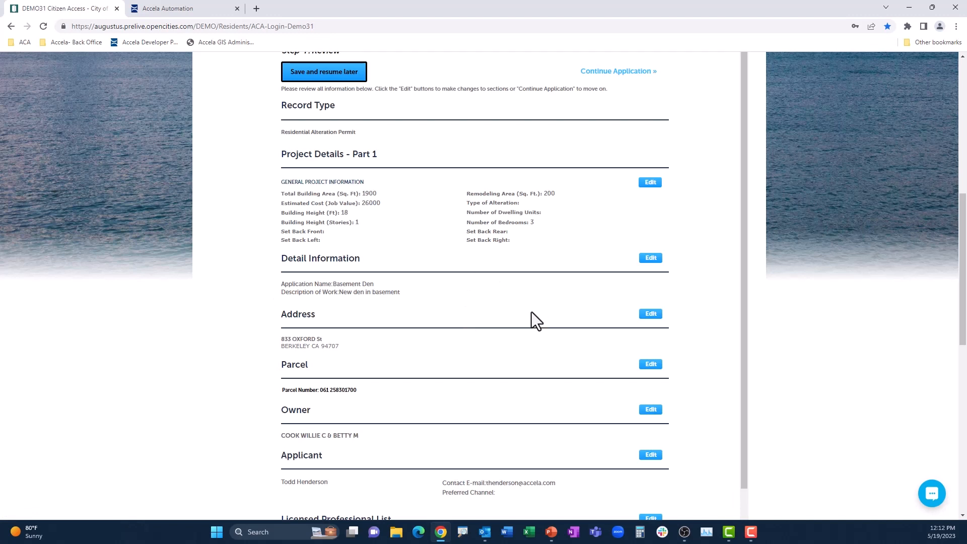
- Review the application details, agree to the certification statement and continue to the fees
{"action": "scroll", "coordinate": [477, 349], "scroll_direction": "down", "scroll_amount": 4}
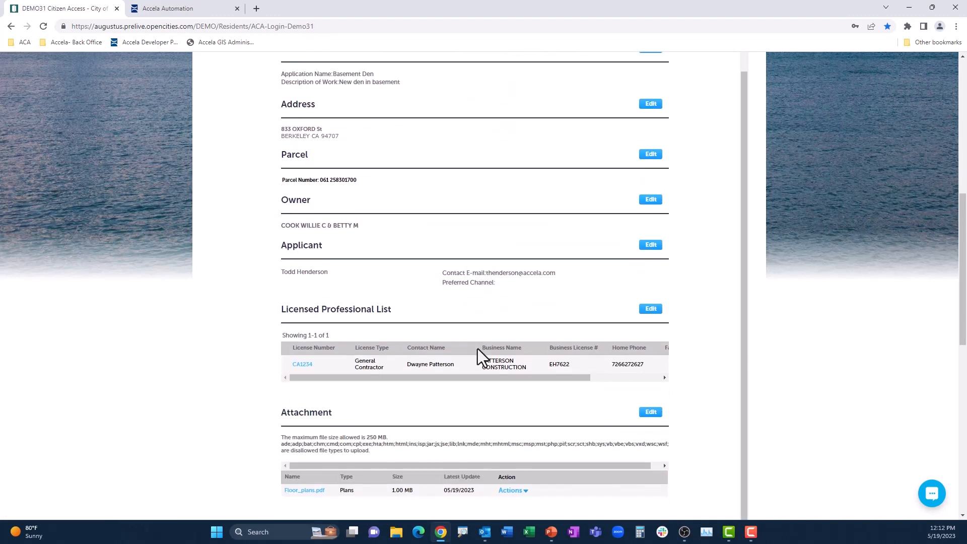
{"action": "scroll", "coordinate": [478, 349], "scroll_direction": "down", "scroll_amount": 4}
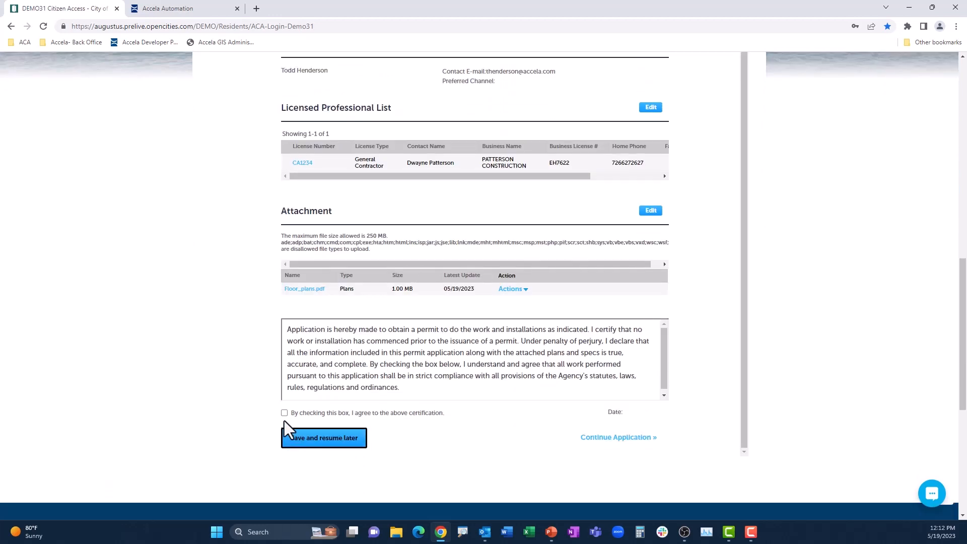
{"action": "left_click", "coordinate": [283, 412]}
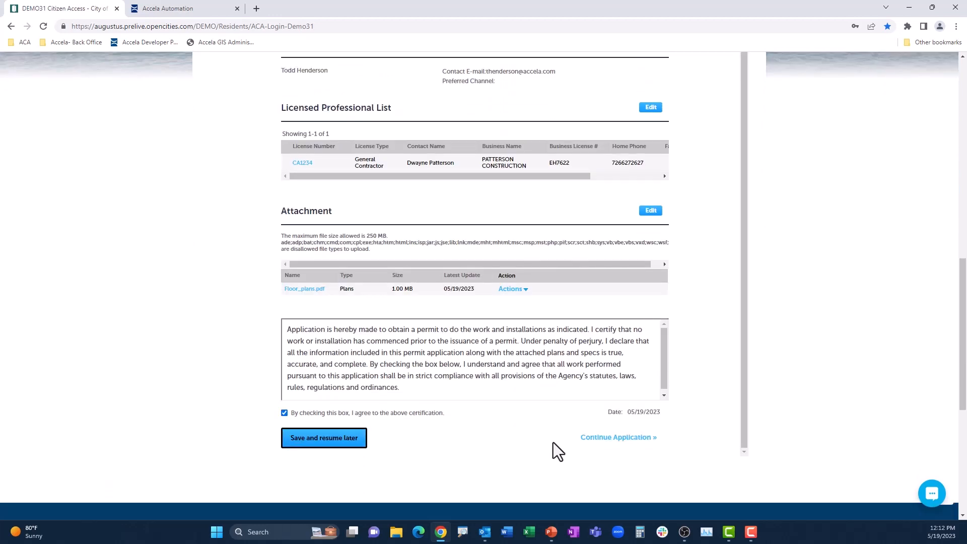
{"action": "left_click", "coordinate": [619, 438]}
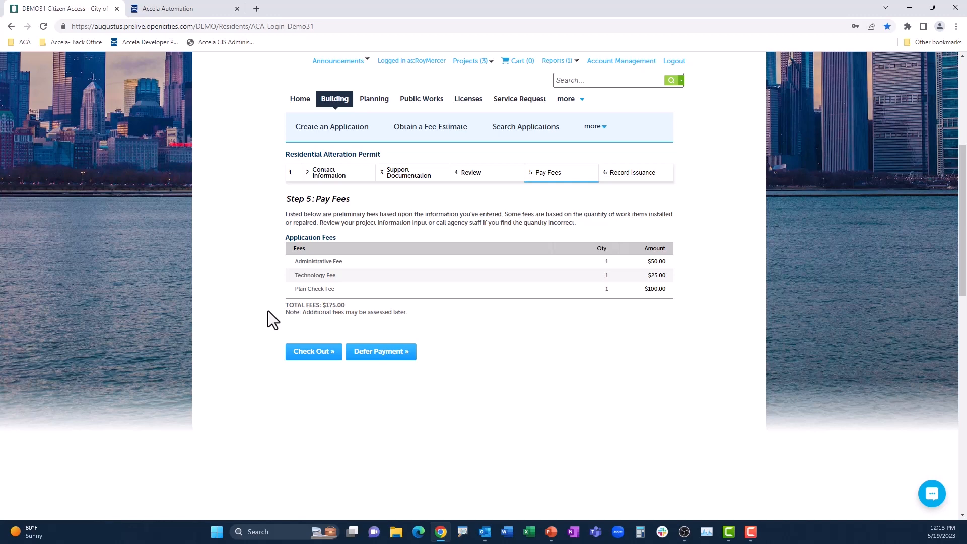
- Check out the application fees and submit payment with the saved Visa card, filling in its card number, security code and cardholder details
{"action": "left_click", "coordinate": [309, 353]}
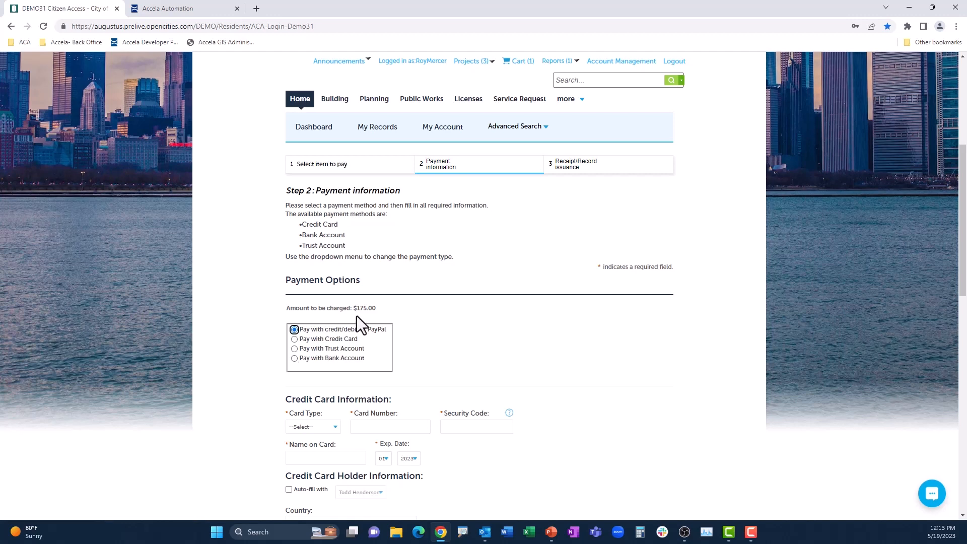
{"action": "left_click", "coordinate": [397, 424]}
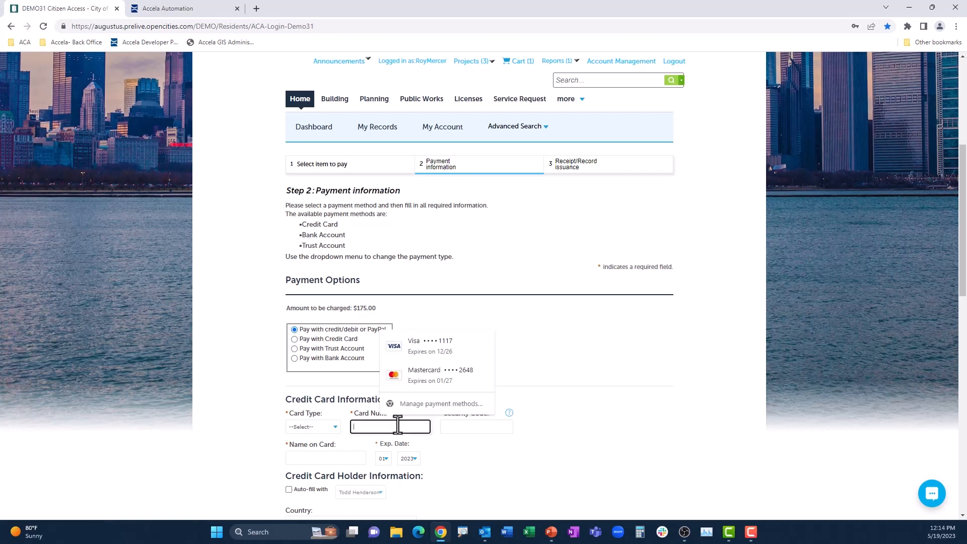
{"action": "left_click", "coordinate": [436, 355]}
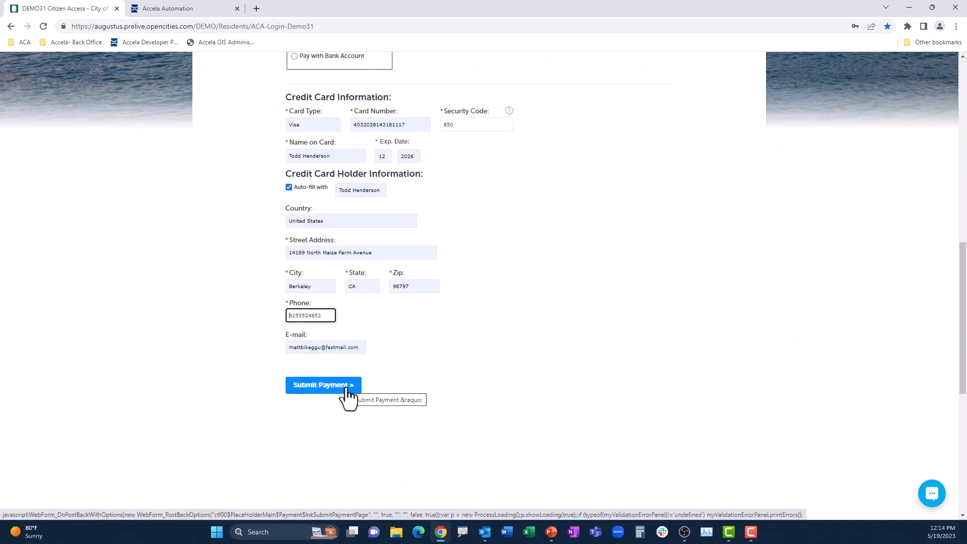
{"action": "left_click", "coordinate": [347, 388]}
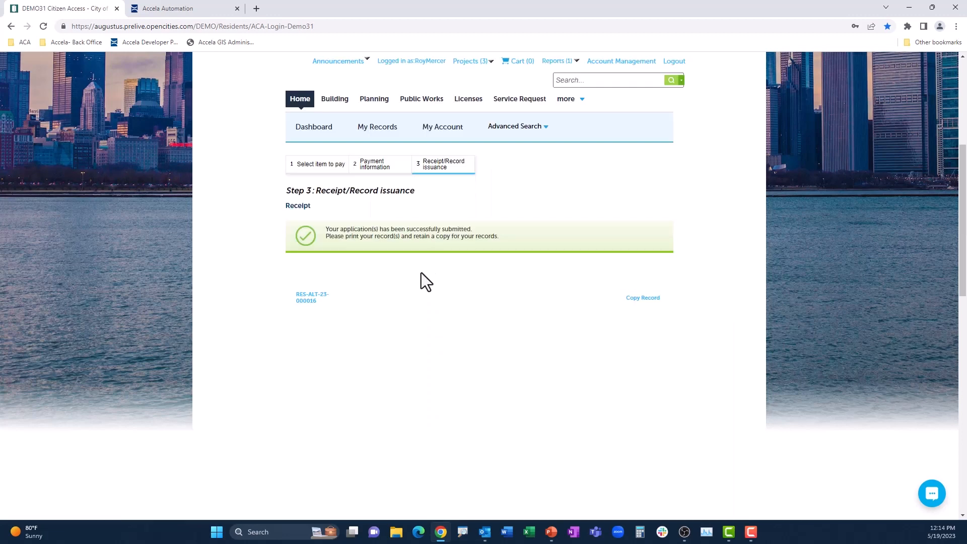
- Open the submitted permit record and expand the Application Intake entry in its processing status
{"action": "left_click", "coordinate": [307, 299]}
{"action": "left_click", "coordinate": [298, 280]}
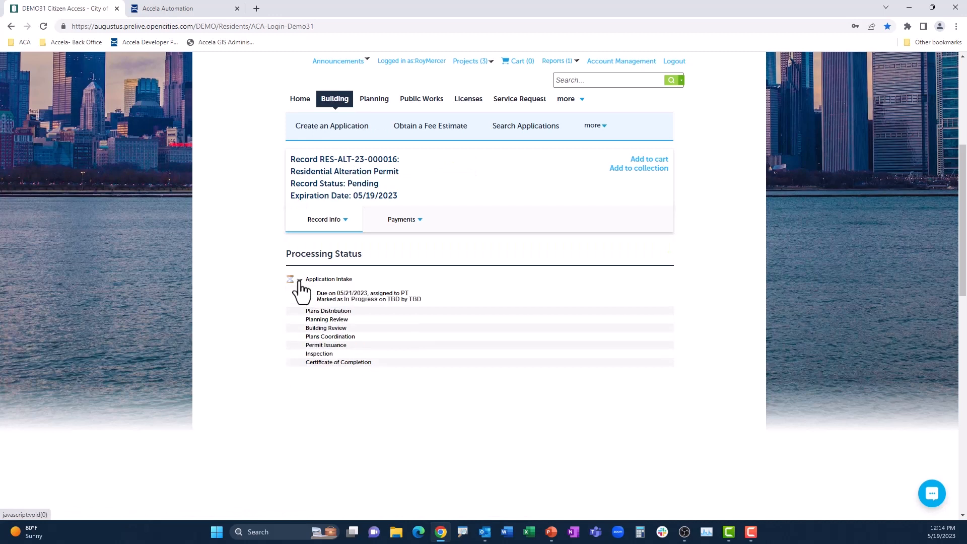
{"action": "left_click", "coordinate": [317, 301]}
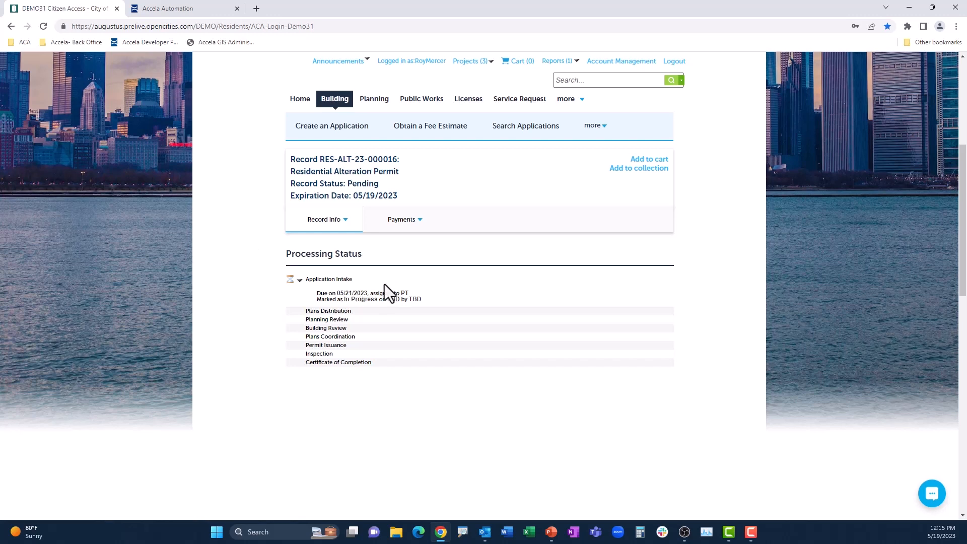
{"action": "key", "text": "ctrl+2"}
{"action": "left_click_drag", "start_coordinate": [298, 272], "coordinate": [442, 306]}
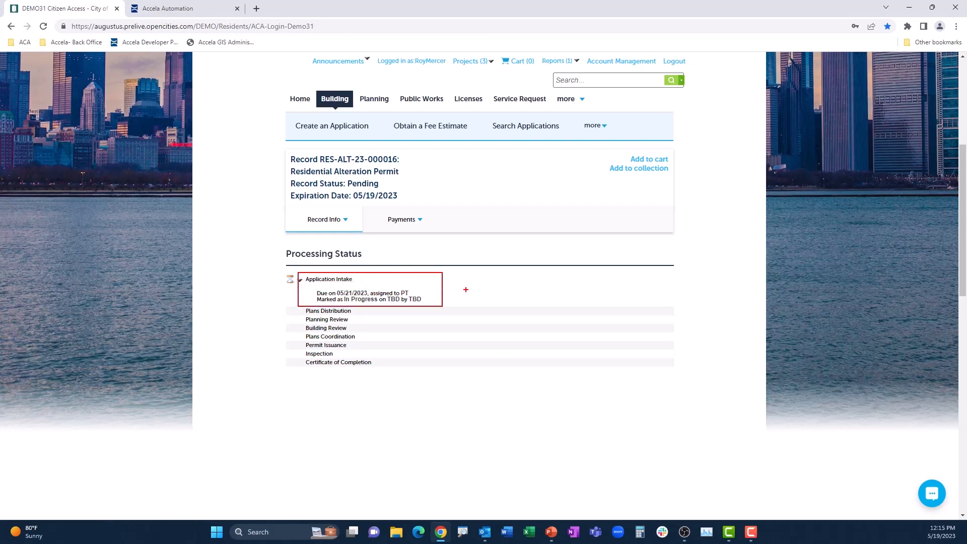
{"action": "key", "text": "Escape"}
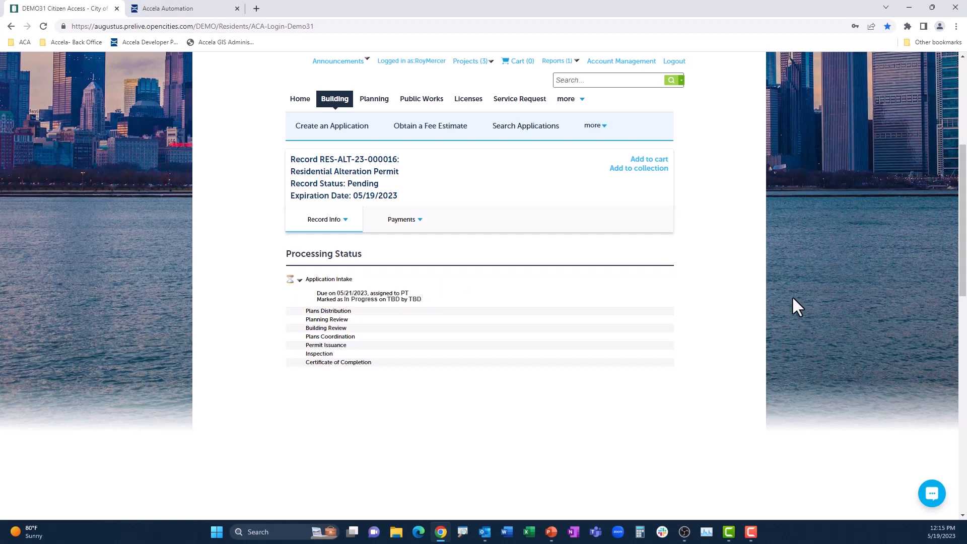
{"action": "key", "text": "alt+Tab"}
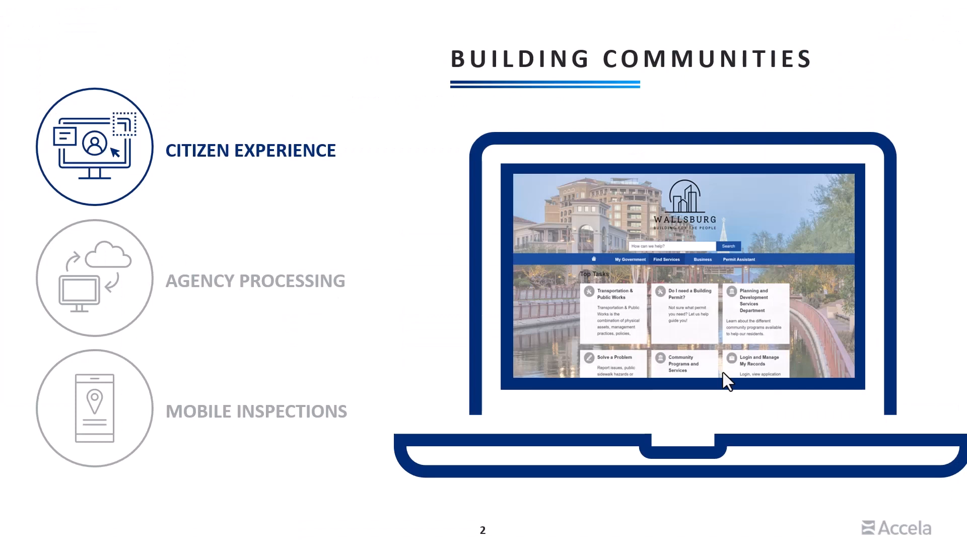
{"action": "left_click", "coordinate": [727, 381]}
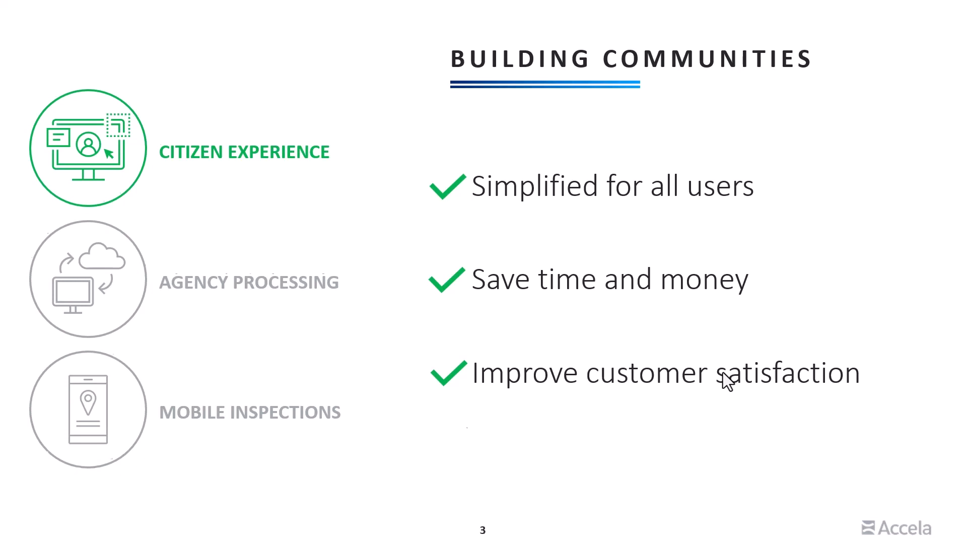
{"action": "left_click", "coordinate": [724, 373]}
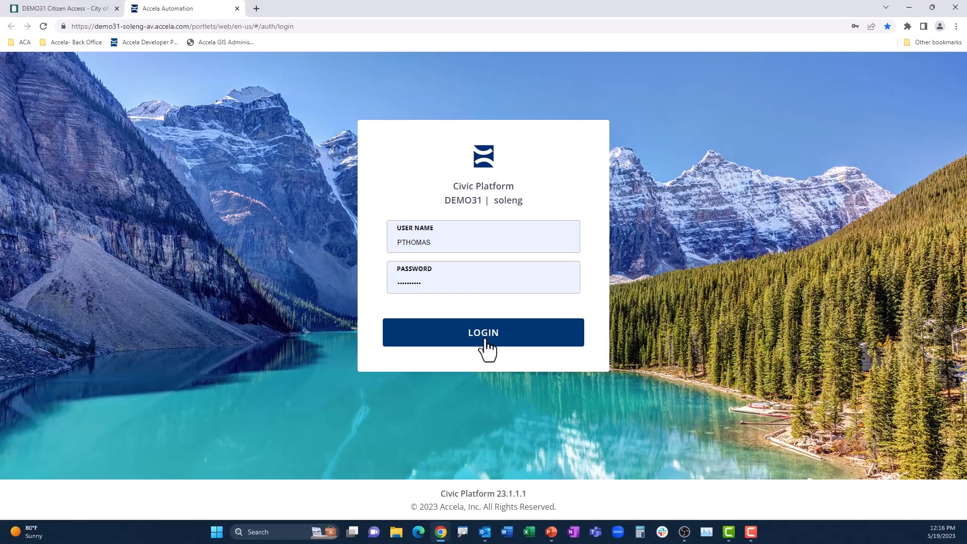
- Log in to the Civic Platform back office and open the Basement Den record from the assigned workflow tasks
{"action": "left_click", "coordinate": [485, 341]}
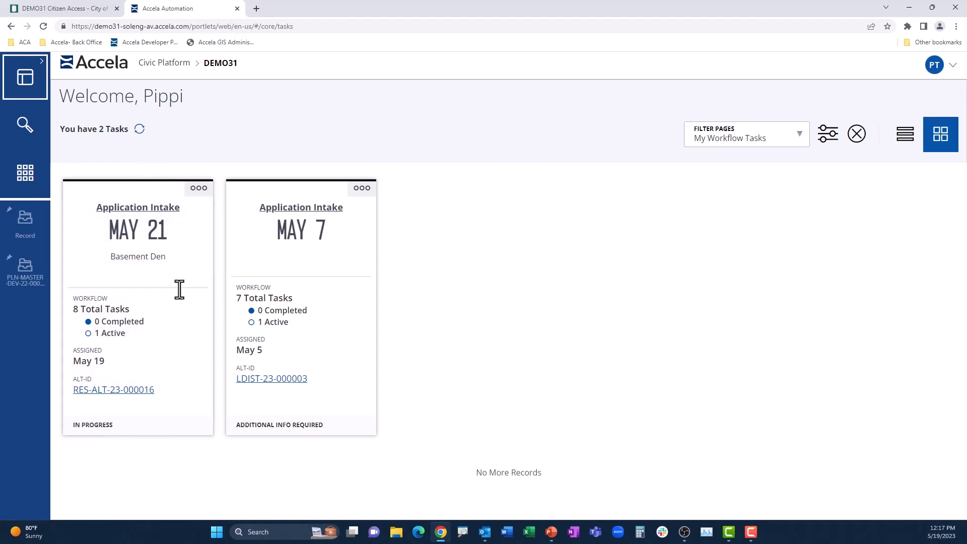
{"action": "left_click", "coordinate": [144, 391]}
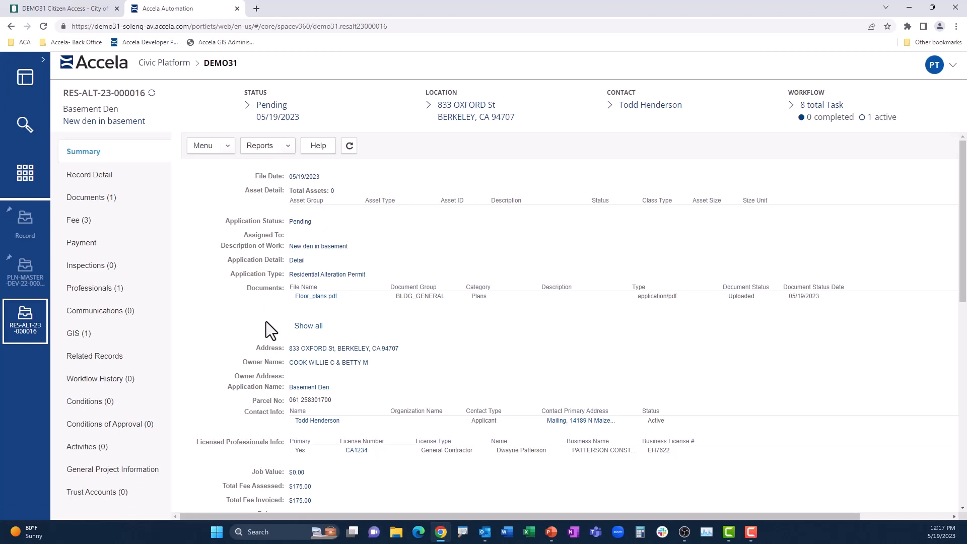
- Preview the record's attached Floor_plans.pdf document and examine its list of fees
{"action": "left_click", "coordinate": [111, 206]}
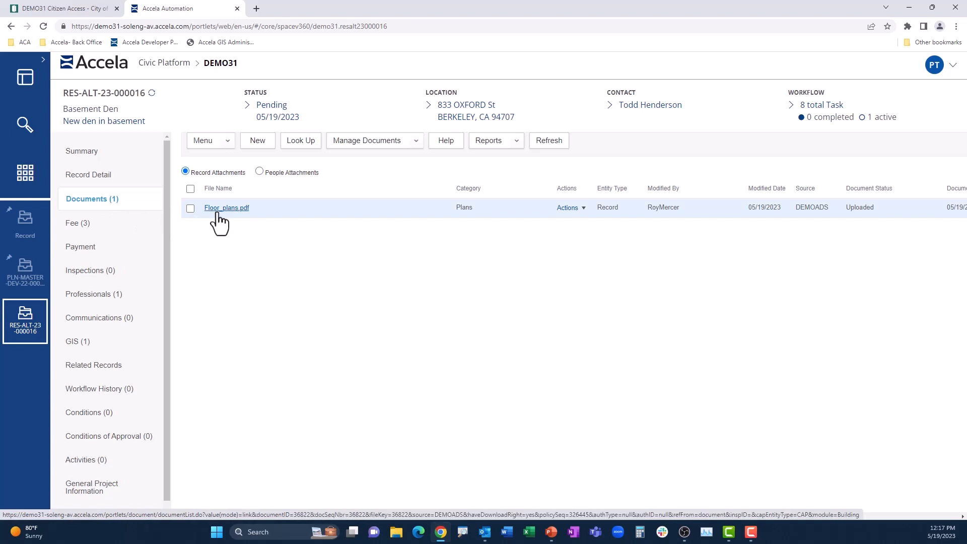
{"action": "left_click", "coordinate": [582, 211]}
{"action": "left_click", "coordinate": [590, 235]}
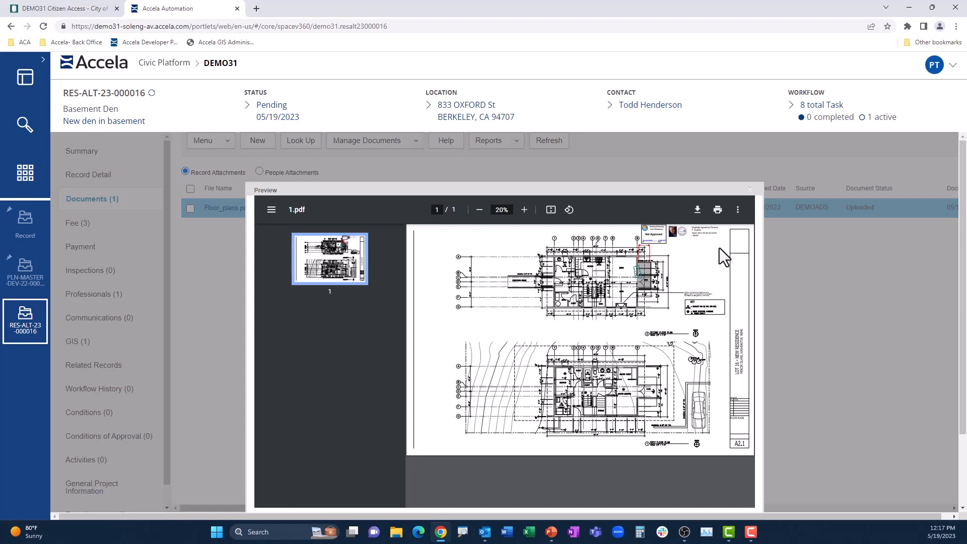
{"action": "left_click", "coordinate": [80, 222]}
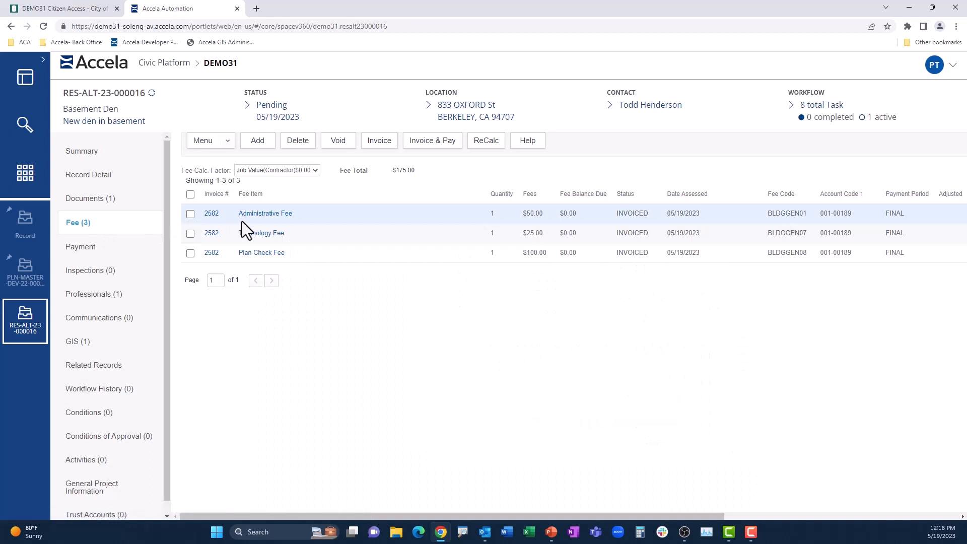
- Submit the Application Intake workflow task as Accepted - Plan Review Not Required with .25 hours spent, and save the applicant's e-mail notification
{"action": "left_click", "coordinate": [820, 106]}
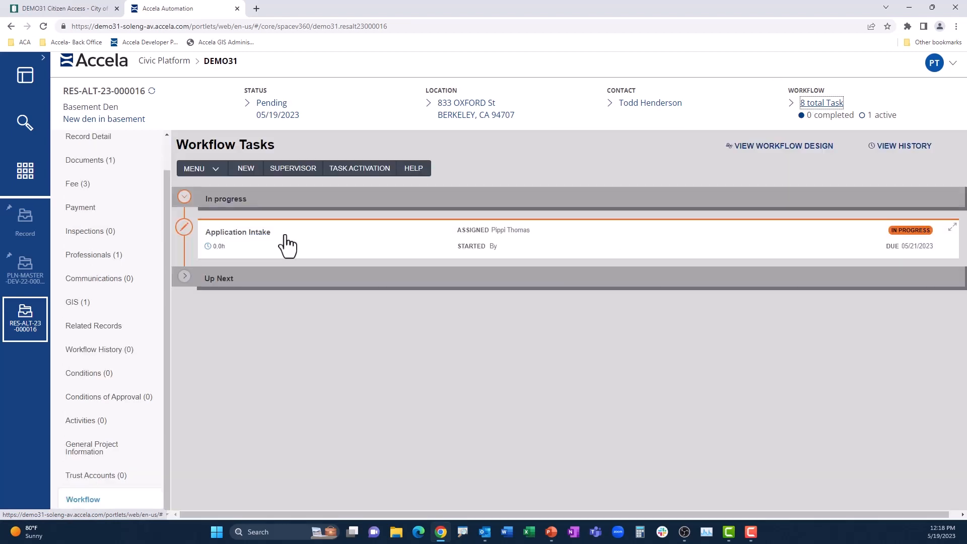
{"action": "left_click", "coordinate": [287, 245]}
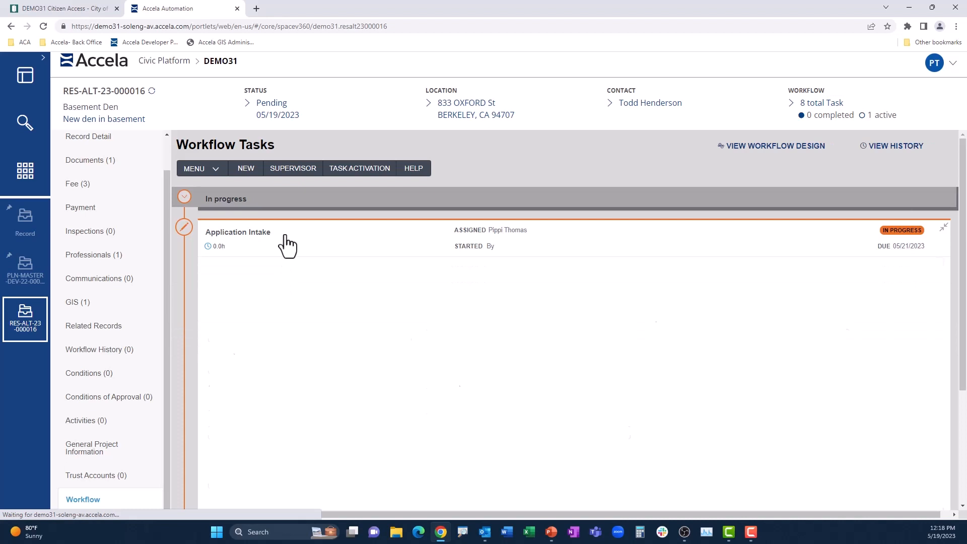
{"action": "left_click", "coordinate": [394, 208]}
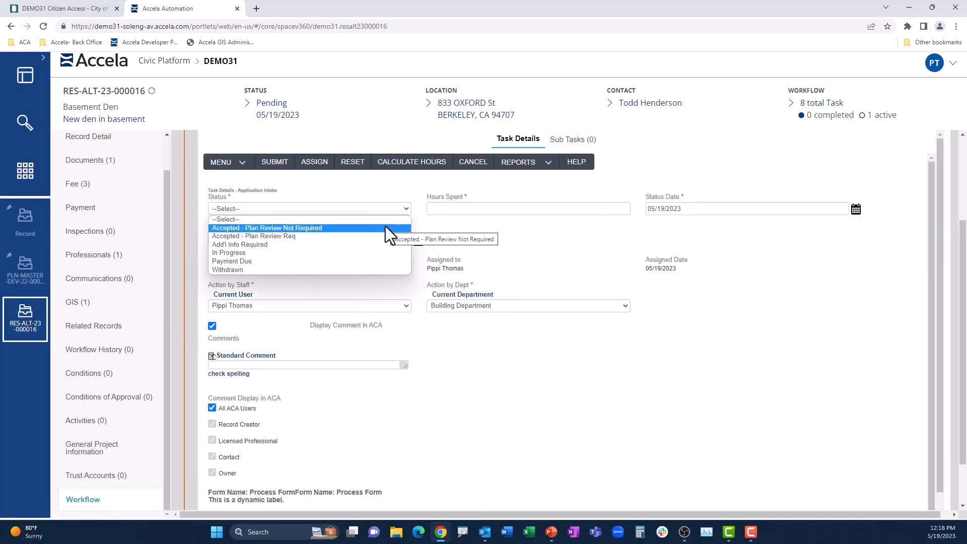
{"action": "left_click", "coordinate": [386, 228]}
{"action": "left_click", "coordinate": [449, 209]}
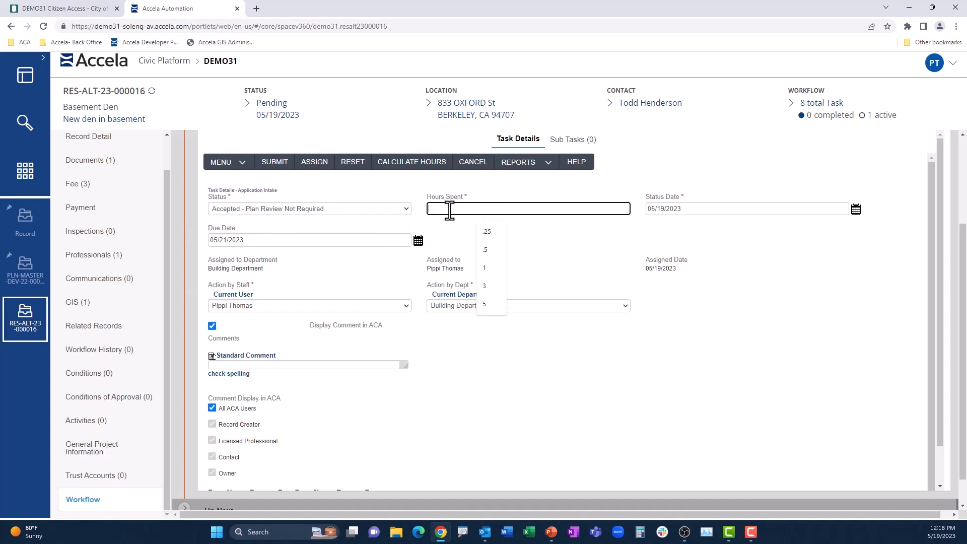
{"action": "left_click", "coordinate": [485, 241]}
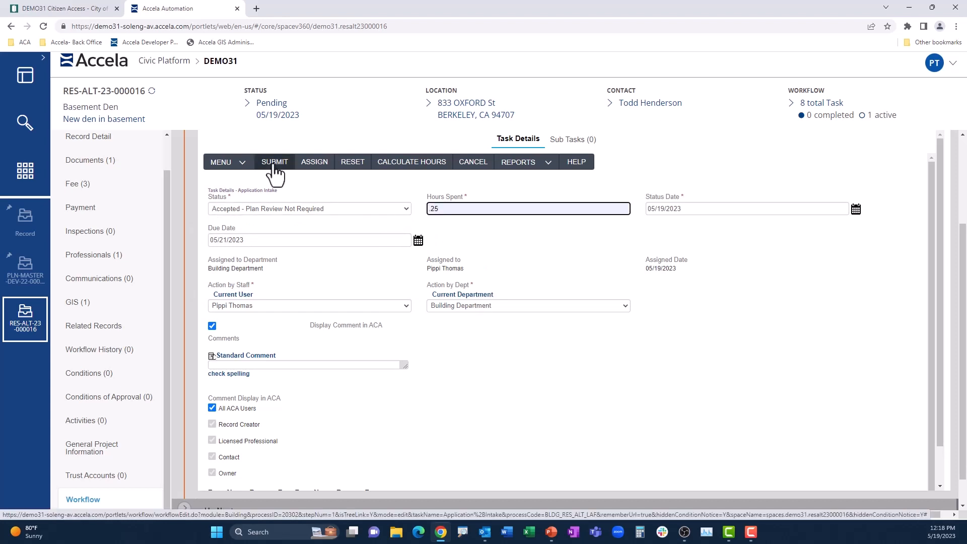
{"action": "left_click", "coordinate": [274, 164]}
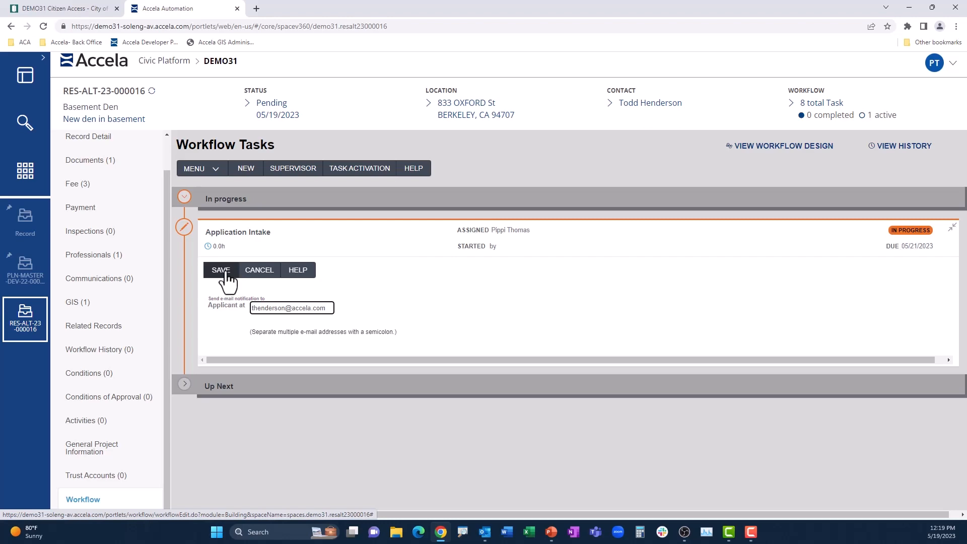
{"action": "left_click", "coordinate": [222, 271]}
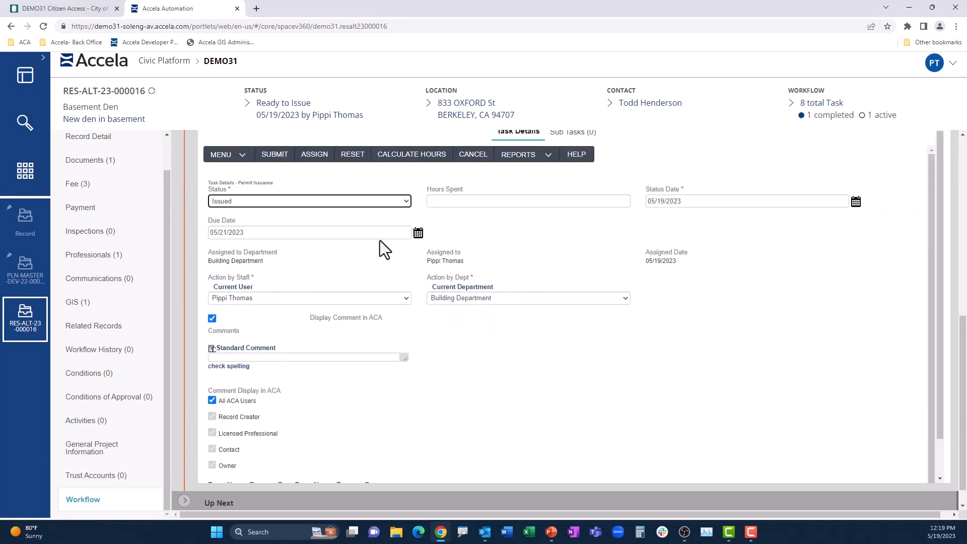
- Submit the Permit Issuance workflow task with the status Issued and save the applicant's e-mail notification
{"action": "scroll", "coordinate": [379, 234], "scroll_direction": "down", "scroll_amount": 1}
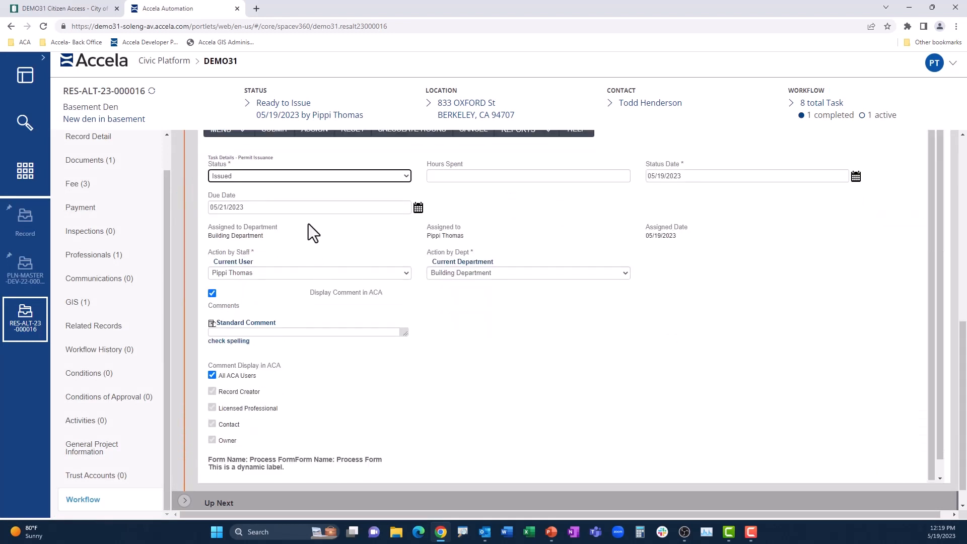
{"action": "scroll", "coordinate": [308, 224], "scroll_direction": "up", "scroll_amount": 2}
{"action": "left_click", "coordinate": [280, 183]}
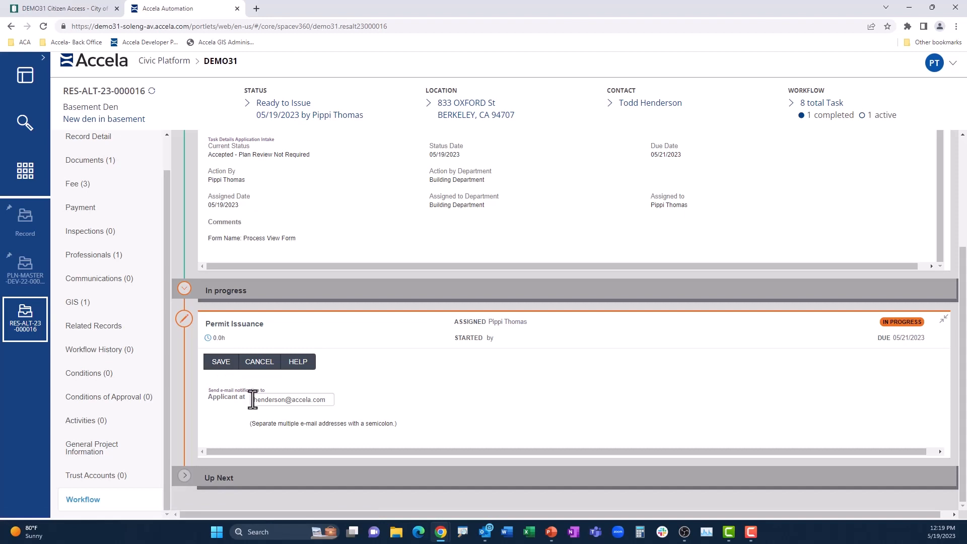
{"action": "left_click", "coordinate": [221, 363]}
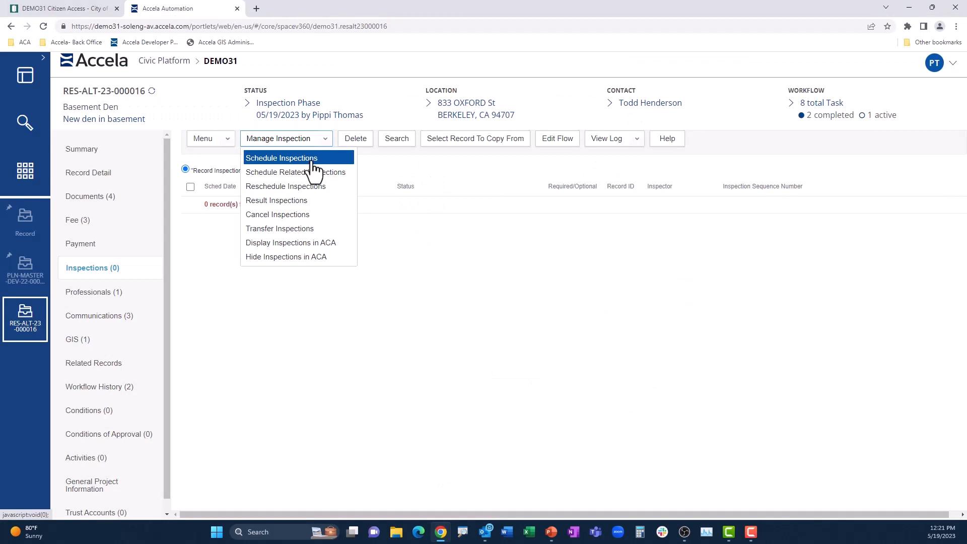
- Select a Framing Inspection from the Building Permit Inspections group for the record and open its scheduling form
{"action": "left_click", "coordinate": [312, 160]}
{"action": "left_click", "coordinate": [377, 363]}
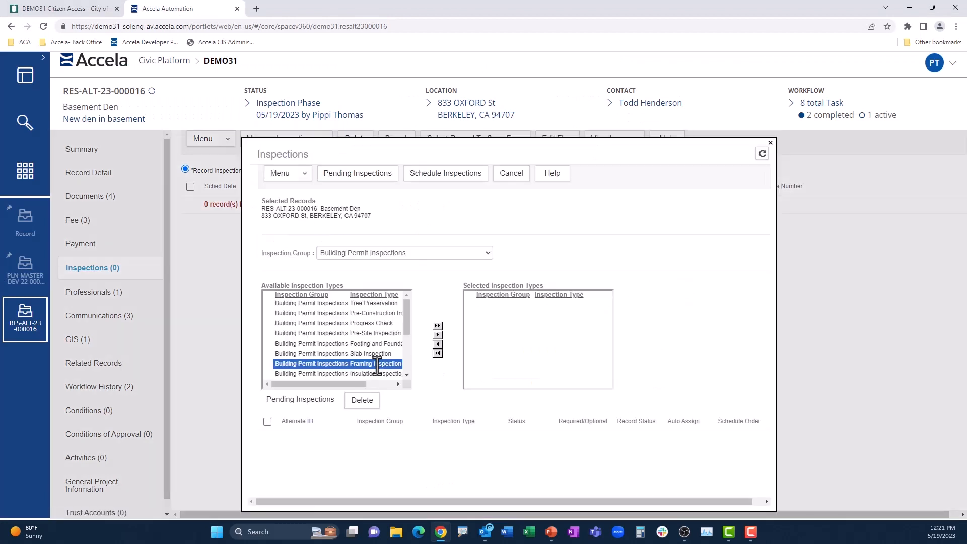
{"action": "left_click", "coordinate": [437, 336]}
{"action": "left_click", "coordinate": [445, 174]}
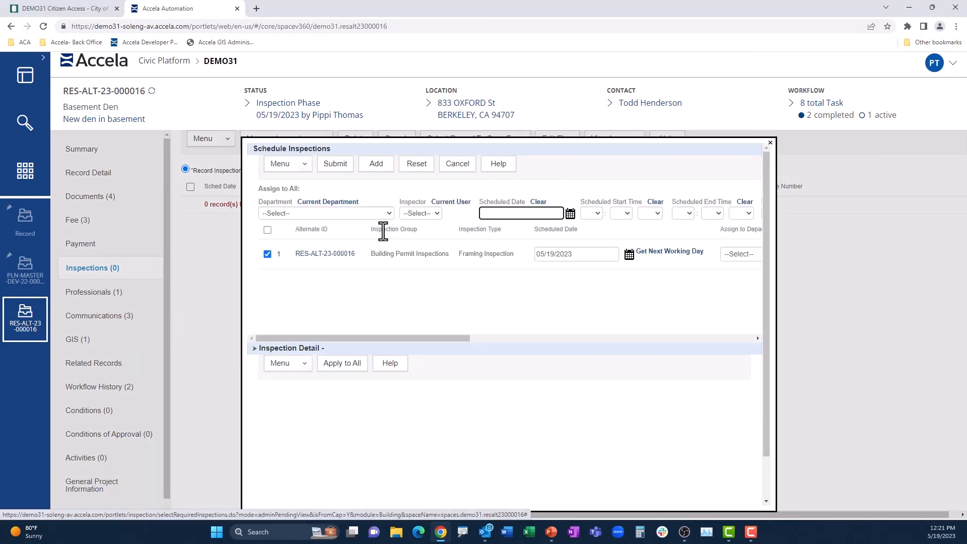
- Assign the Framing Inspection to the Building Inspector department and its inspector, with a scheduled date of 05/19/2023
{"action": "left_click", "coordinate": [385, 217]}
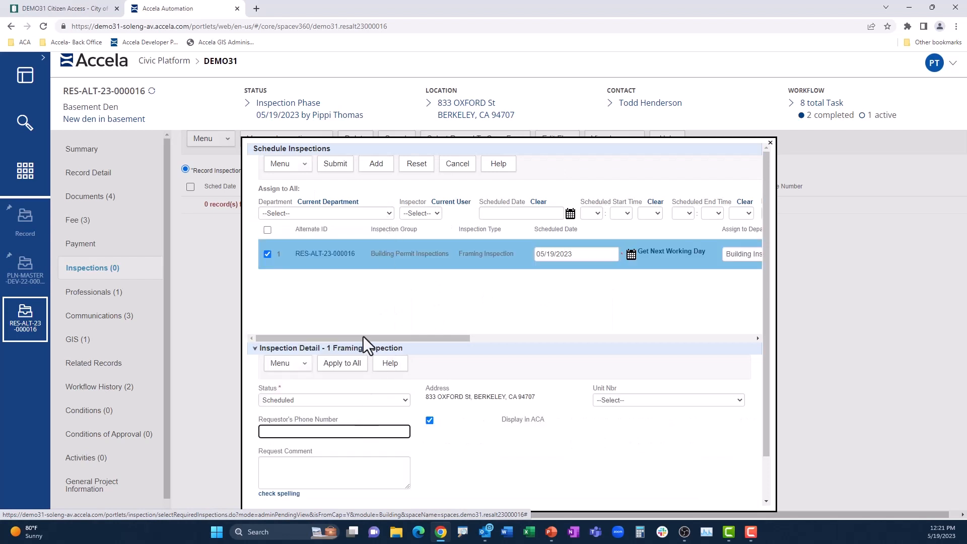
{"action": "left_click", "coordinate": [522, 213]}
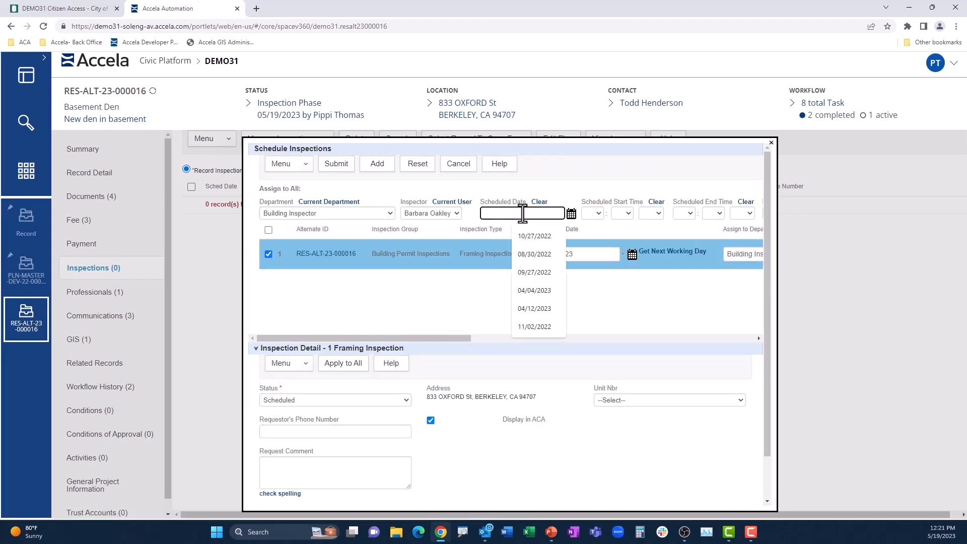
{"action": "left_click", "coordinate": [571, 213]}
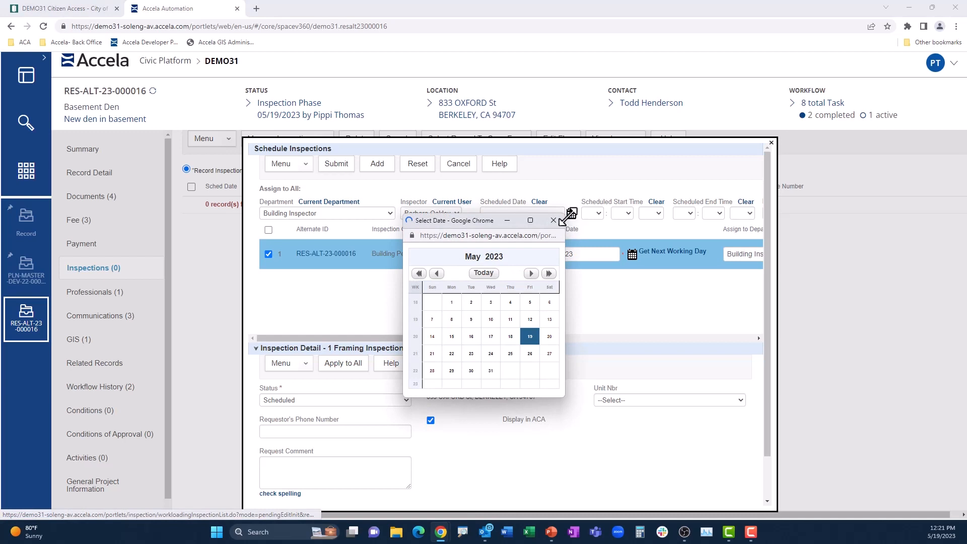
{"action": "left_click", "coordinate": [530, 337]}
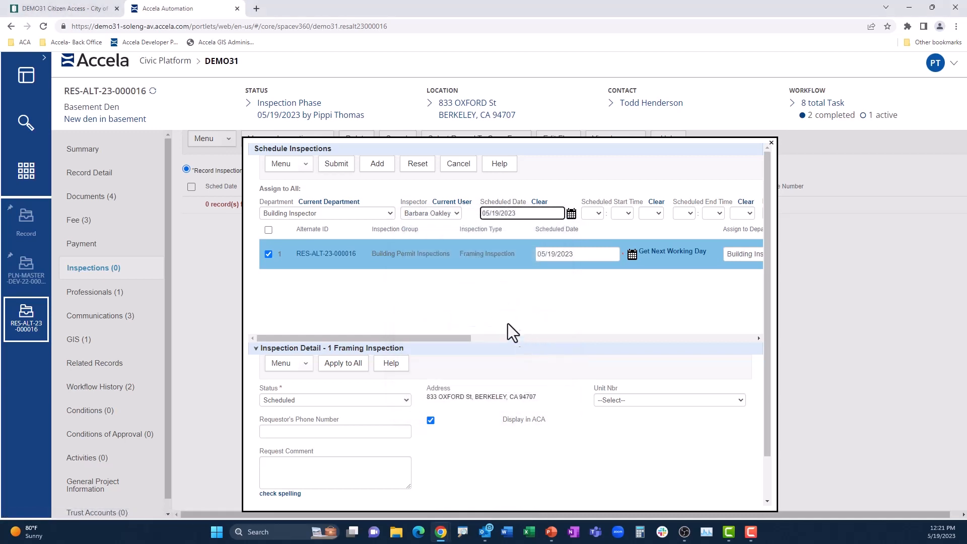
- Enter the requestor's phone number and the request comment "Beware of large dog on property", and submit the Framing Inspection schedule
{"action": "left_click", "coordinate": [344, 434]}
{"action": "left_click", "coordinate": [343, 448]}
{"action": "left_click", "coordinate": [309, 469]}
{"action": "type", "text": "Beware of large dog on property"}
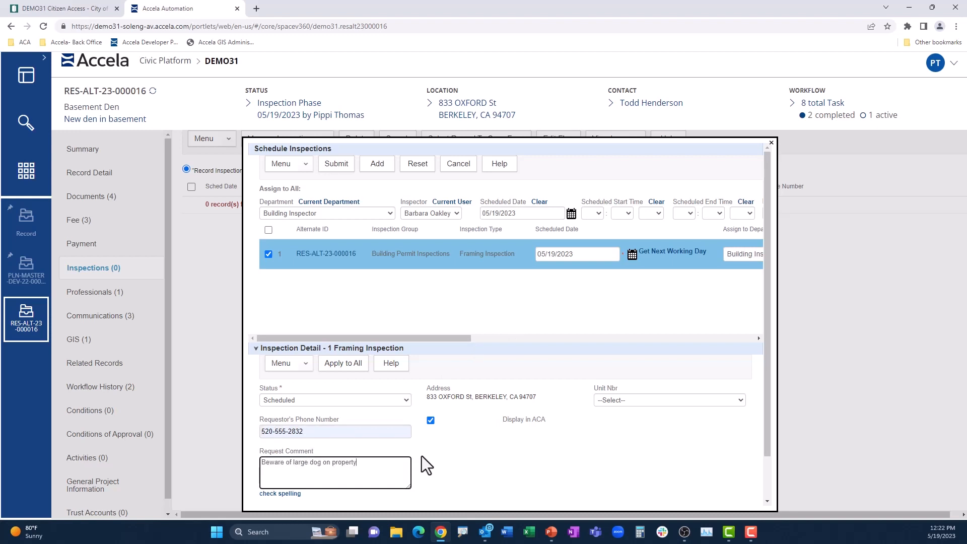
{"action": "scroll", "coordinate": [423, 455], "scroll_direction": "down", "scroll_amount": 1}
{"action": "scroll", "coordinate": [424, 454], "scroll_direction": "up", "scroll_amount": 1}
{"action": "left_click", "coordinate": [336, 164]}
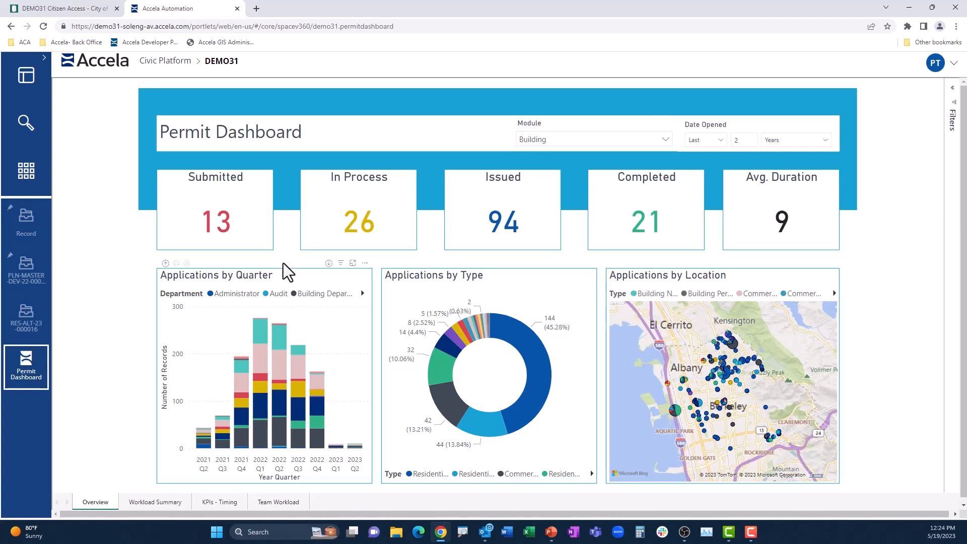
- Examine the Permit Dashboard overview, zooming into the Applications by Location map and inspecting the Applications by Type chart's Residential Alteration Permit segment
{"action": "scroll", "coordinate": [140, 352], "scroll_direction": "down", "scroll_amount": 1}
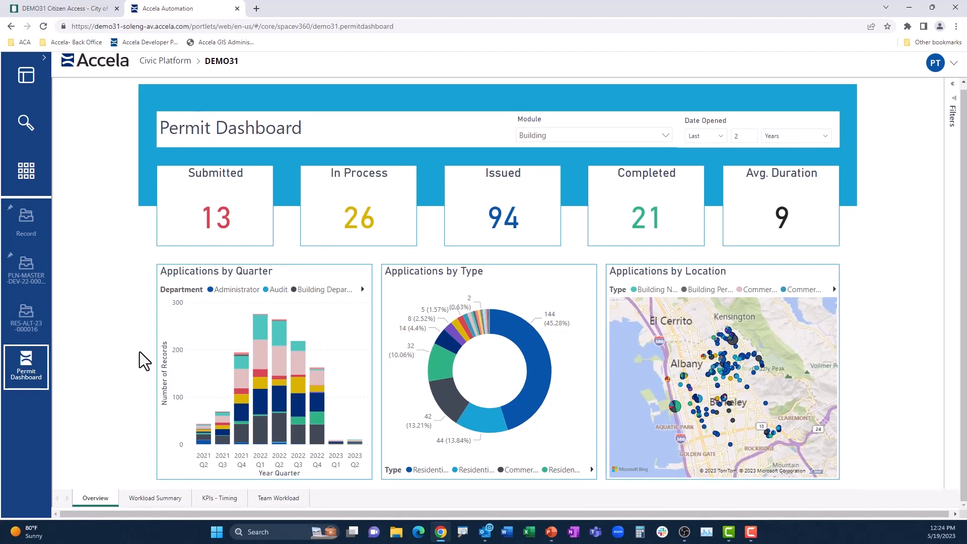
{"action": "scroll", "coordinate": [715, 390], "scroll_direction": "up", "scroll_amount": 2}
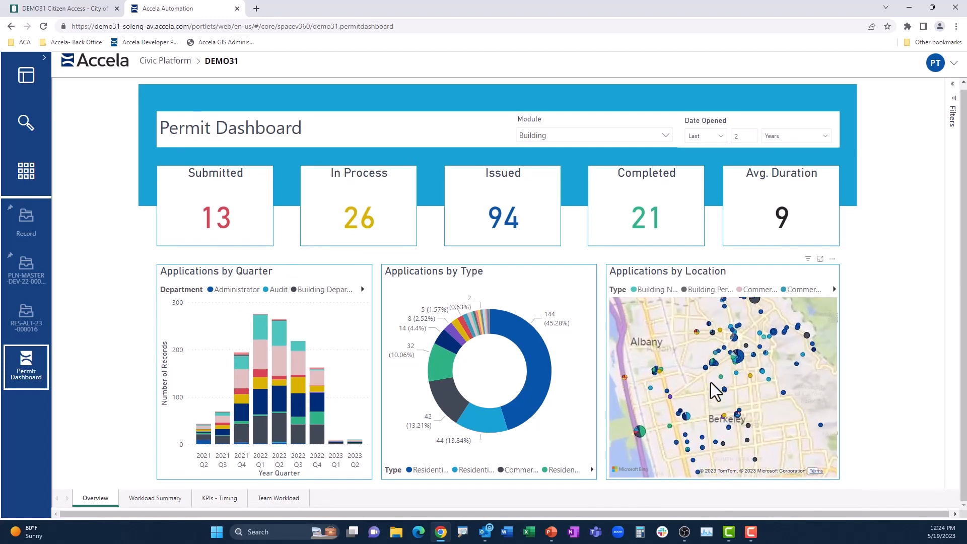
{"action": "scroll", "coordinate": [711, 383], "scroll_direction": "up", "scroll_amount": 3}
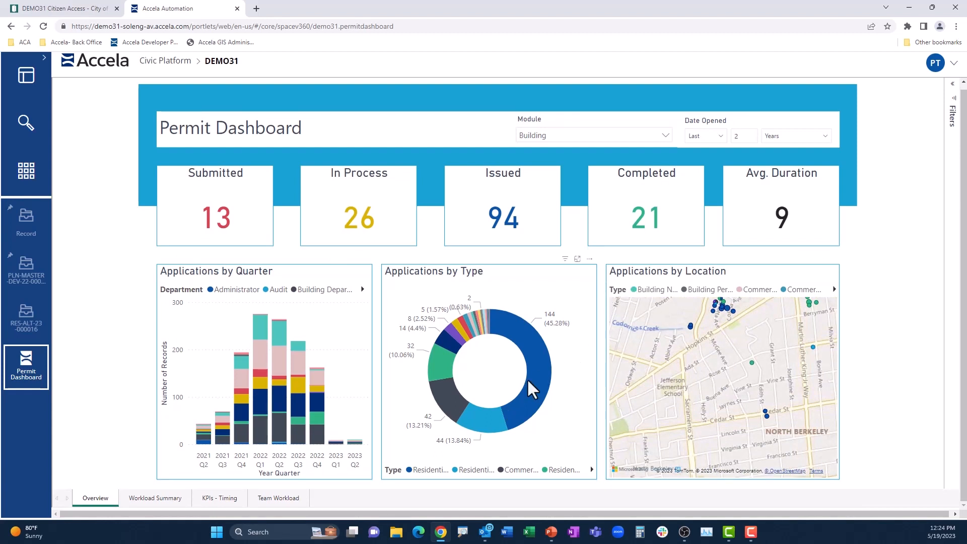
{"action": "mouse_move", "coordinate": [529, 381]}
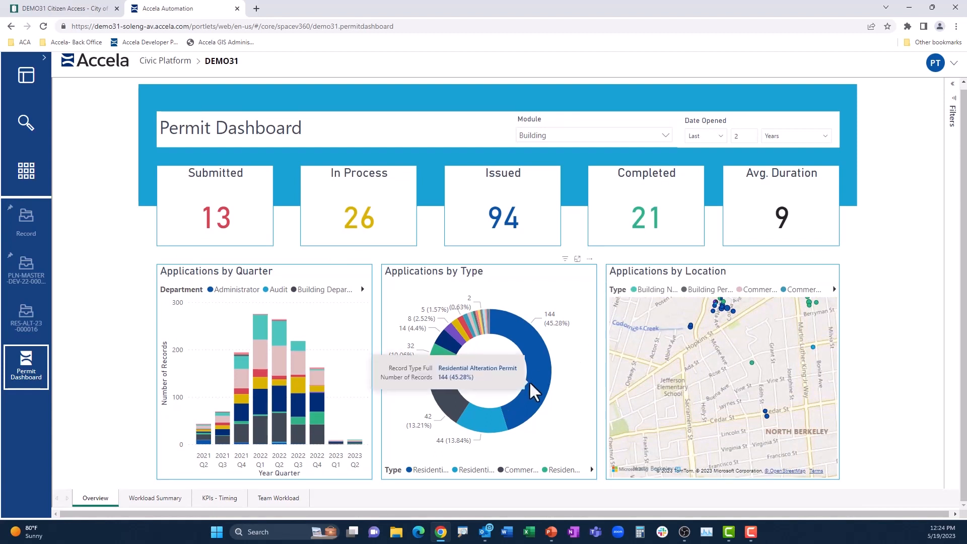
{"action": "mouse_move", "coordinate": [492, 418]}
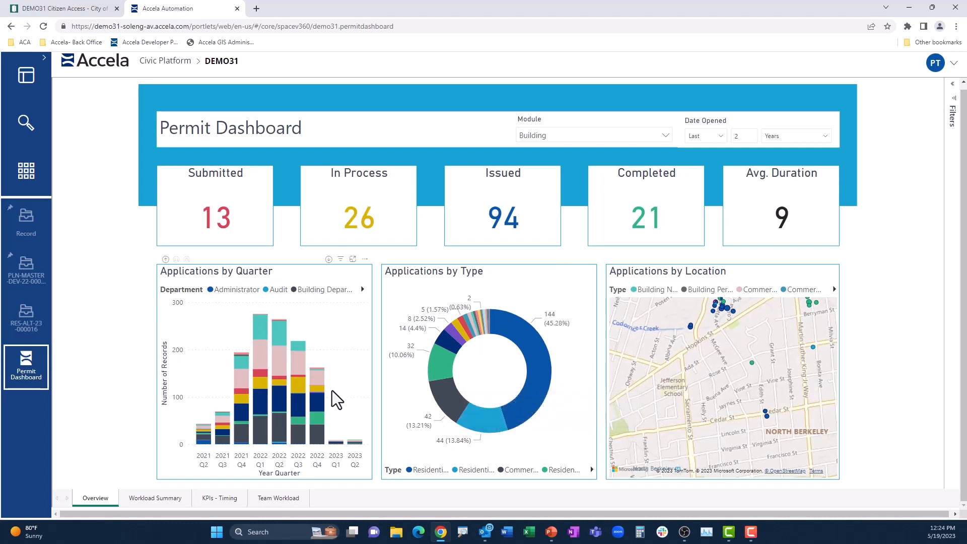
- Review the dashboard's Workload Summary, KPIs - Timing and Team Workload pages, and return to the Overview page
{"action": "left_click", "coordinate": [158, 496]}
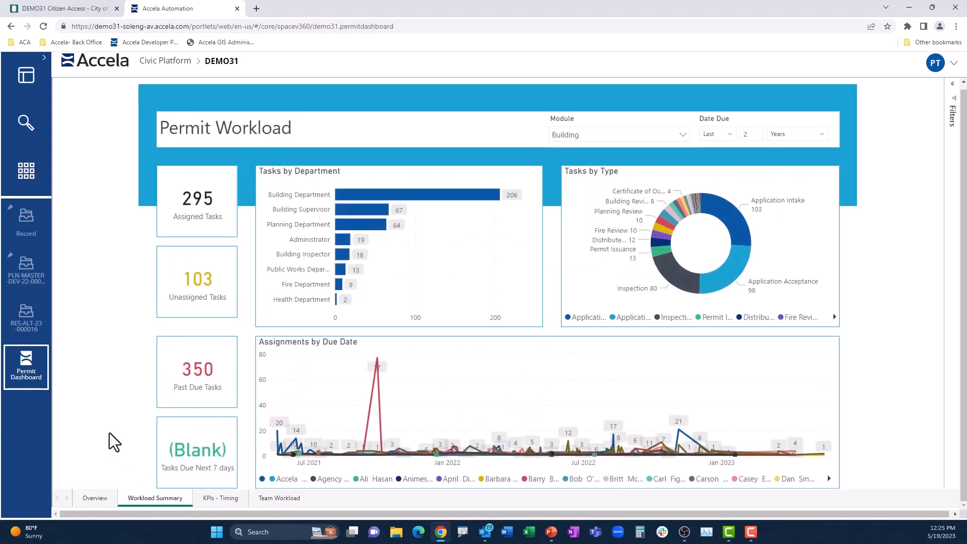
{"action": "left_click", "coordinate": [213, 498]}
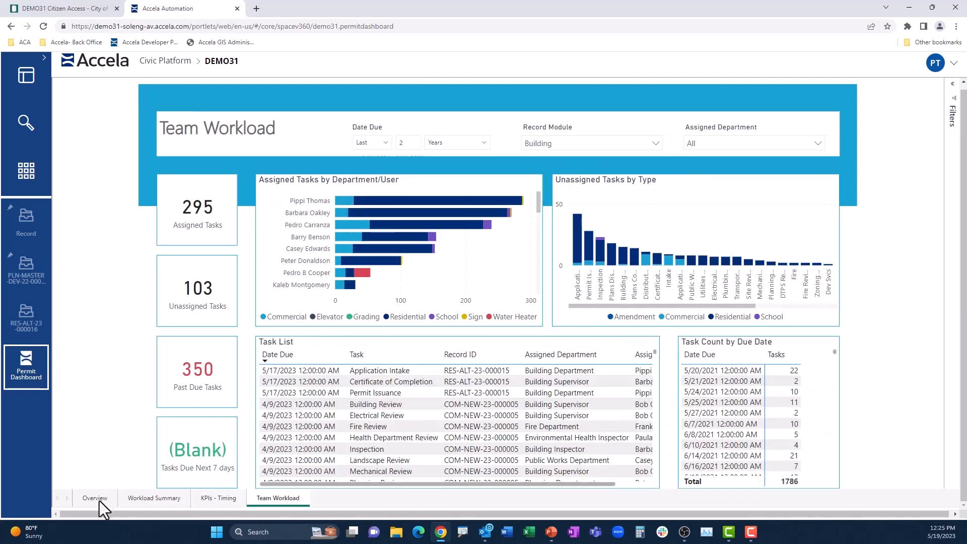
{"action": "left_click", "coordinate": [99, 498]}
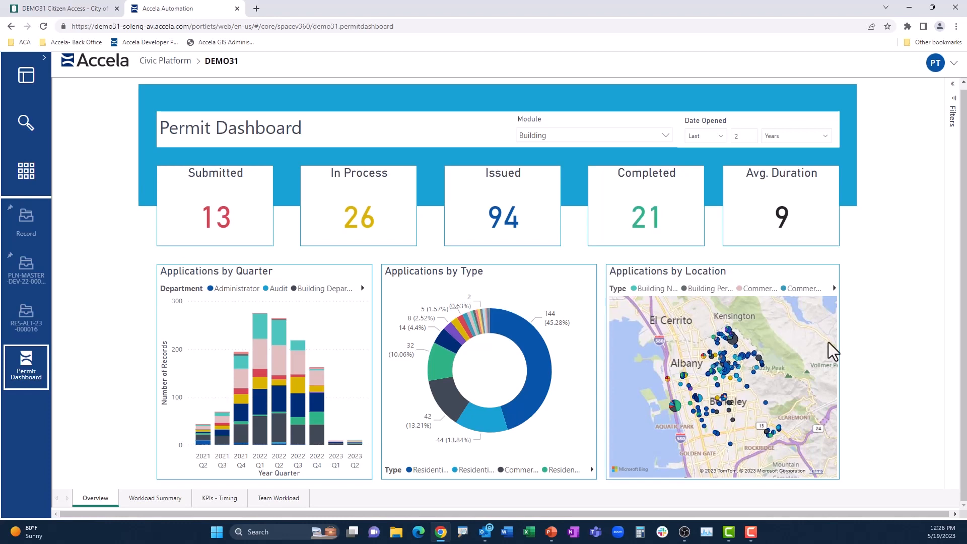
{"action": "key", "text": "alt+Tab"}
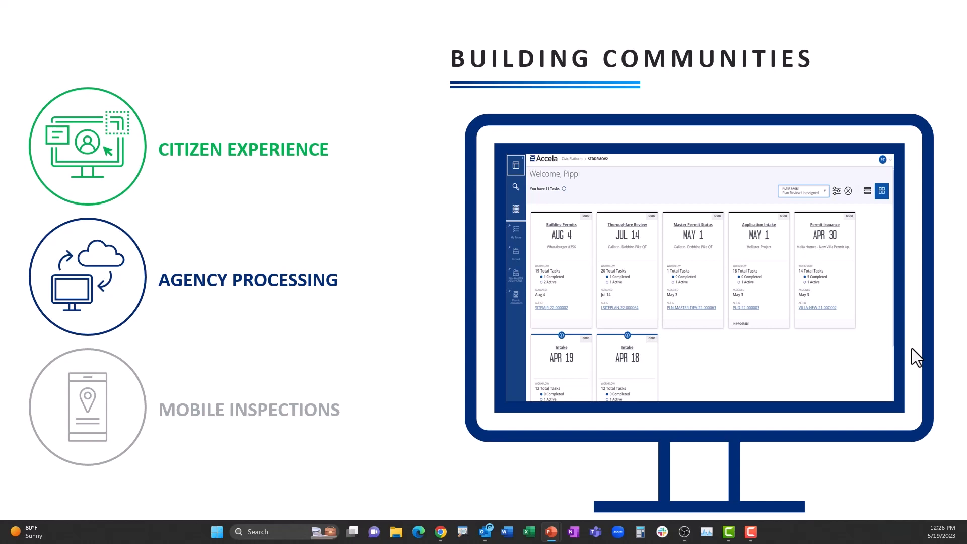
{"action": "key", "text": "Right"}
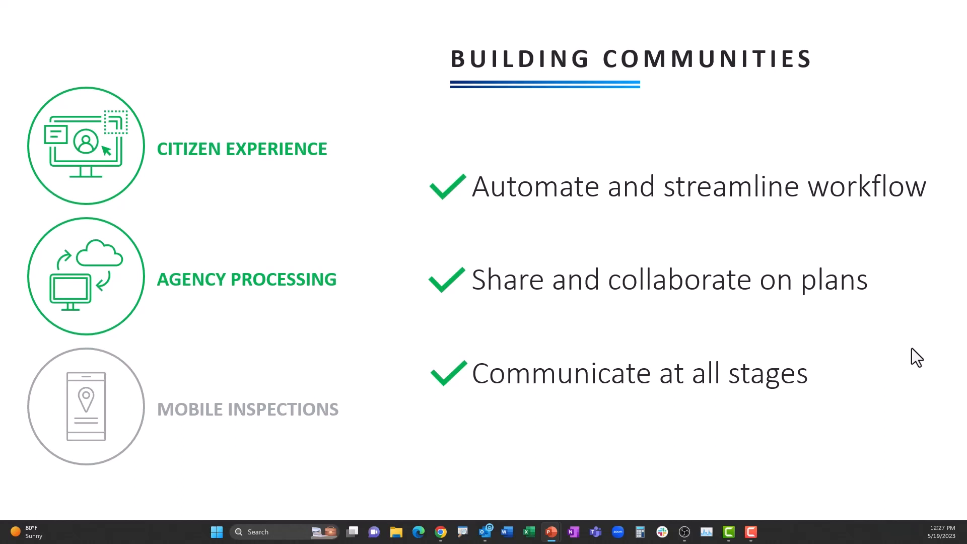
{"action": "key", "text": "Right"}
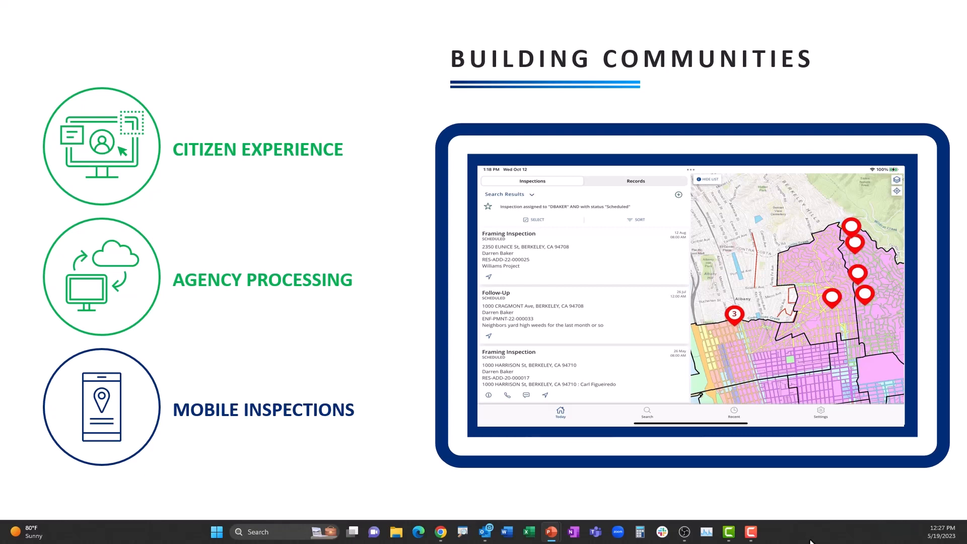
{"action": "key", "text": "alt+Tab"}
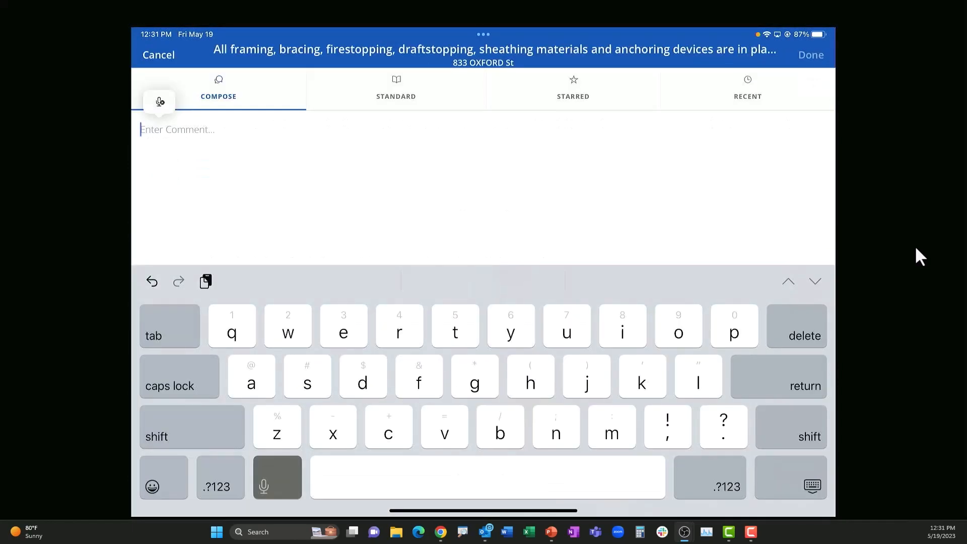
{"action": "type", "text": "Stud wall is not"}
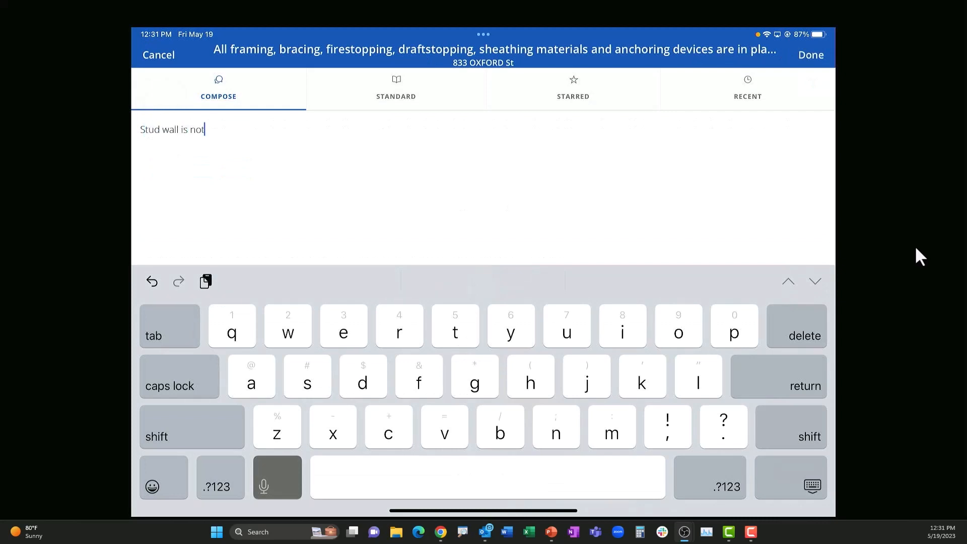
{"action": "type", "text": " properly"}
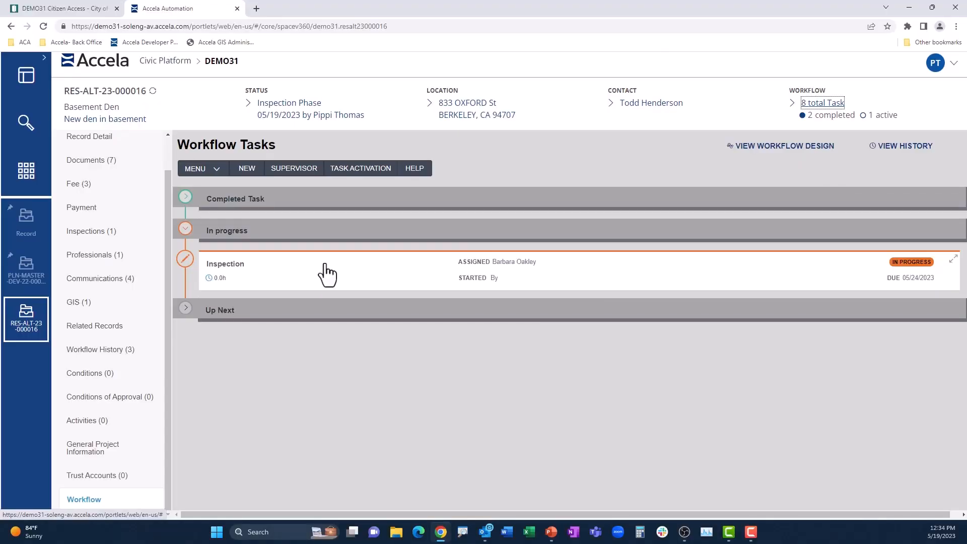
- Submit the record's Inspection workflow task with the status Final Inspection Complete
{"action": "left_click", "coordinate": [326, 273]}
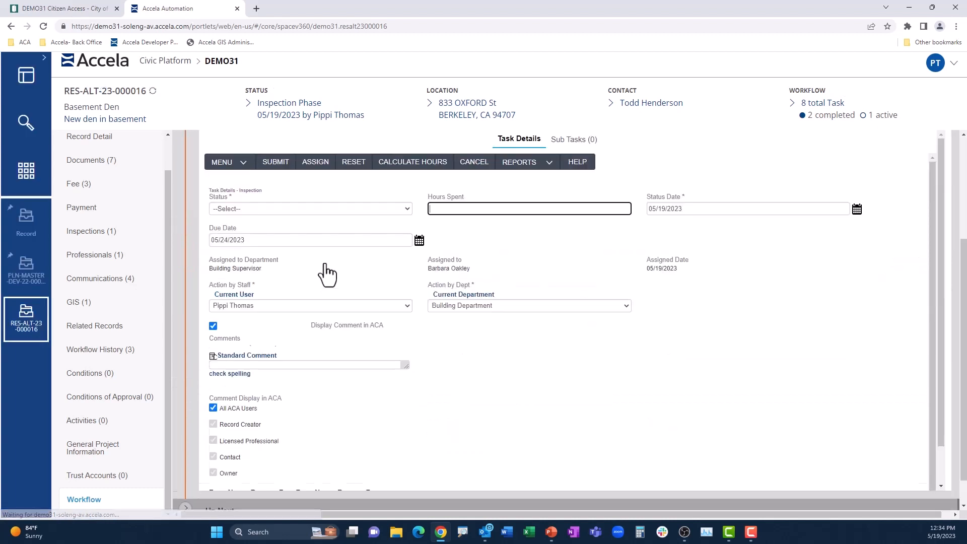
{"action": "left_click", "coordinate": [382, 212]}
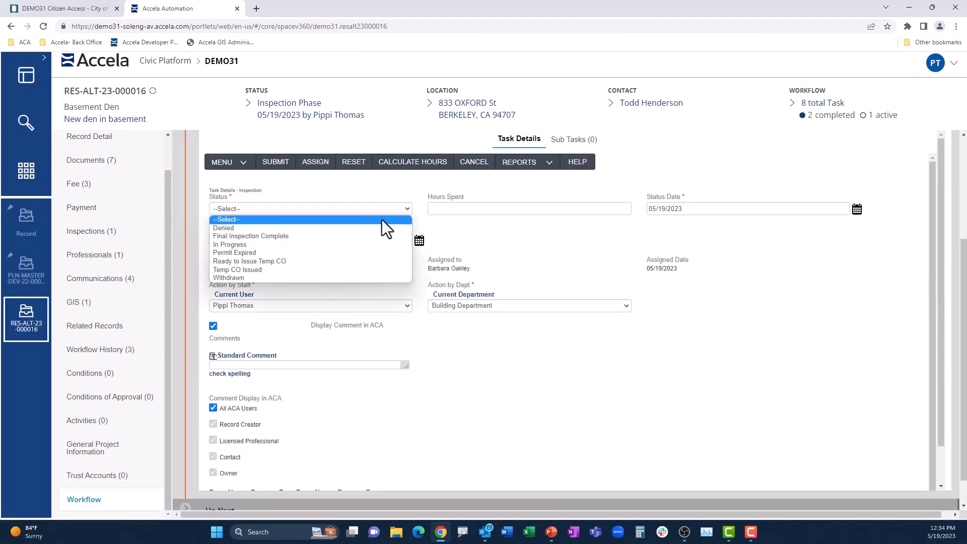
{"action": "left_click", "coordinate": [376, 236]}
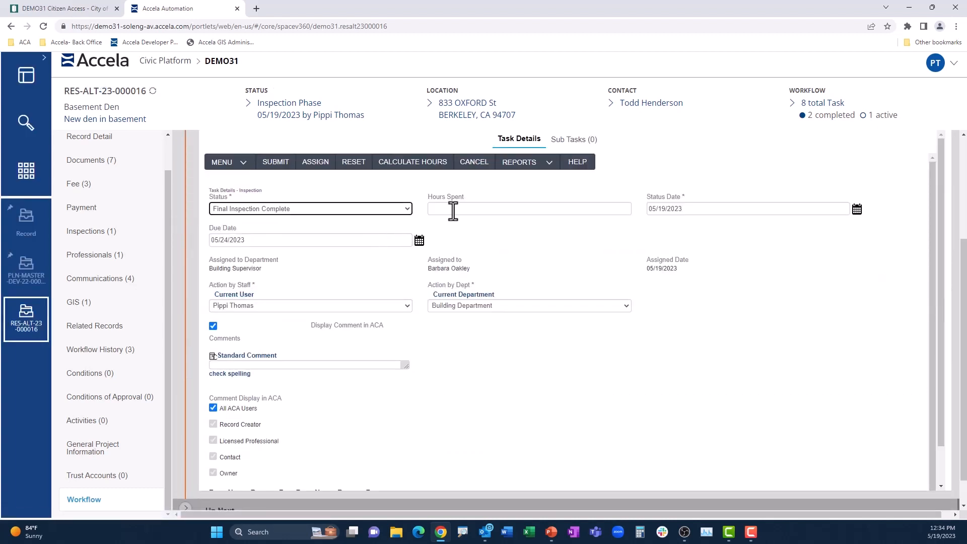
{"action": "left_click", "coordinate": [276, 162]}
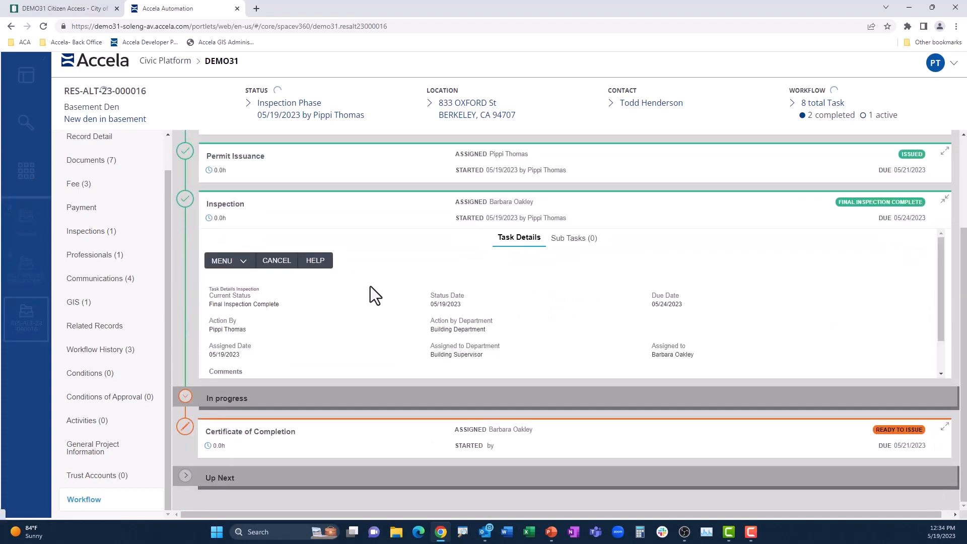
- Submit the Certificate of Completion task as Final CO Issued, save the applicant's e-mail notification, and close the generated Certificate of Occupancy report
{"action": "left_click", "coordinate": [394, 204]}
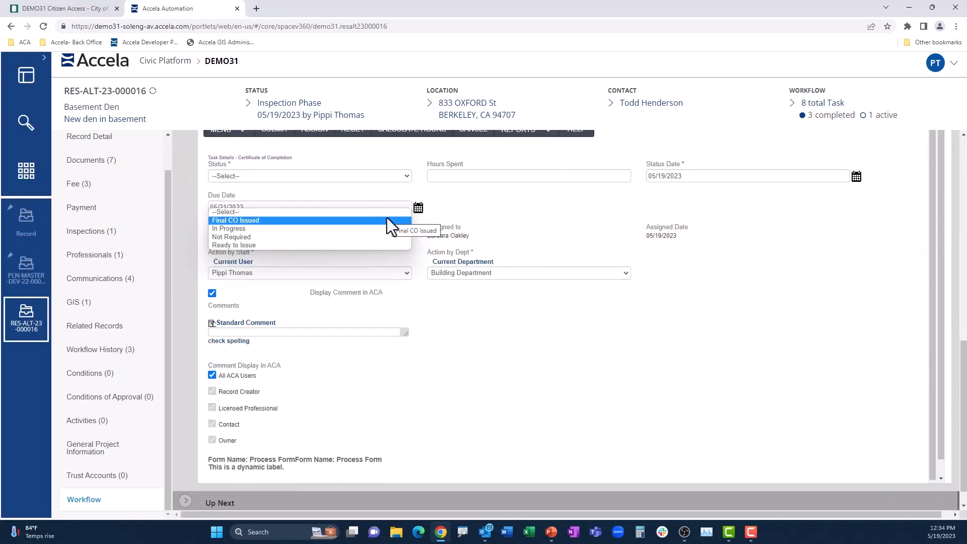
{"action": "left_click", "coordinate": [386, 220]}
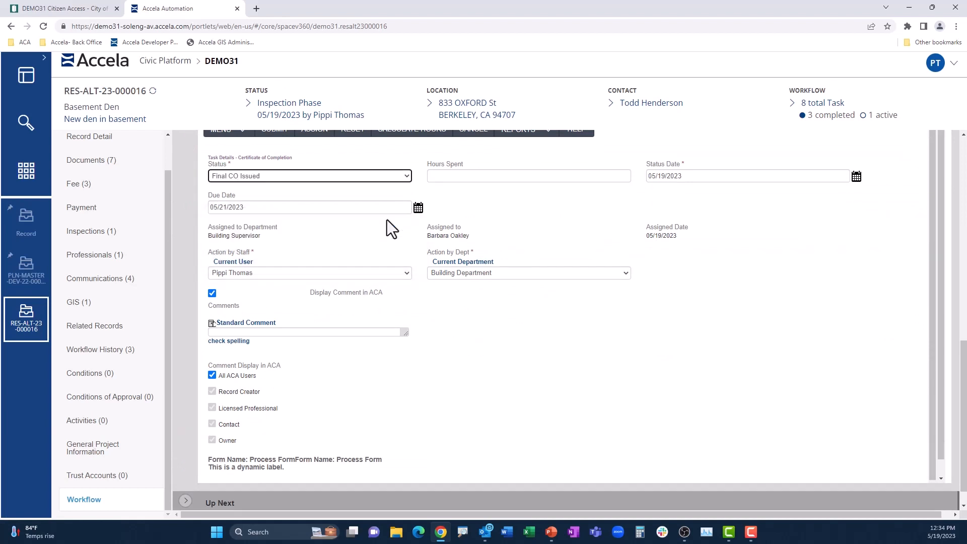
{"action": "left_click", "coordinate": [279, 155]}
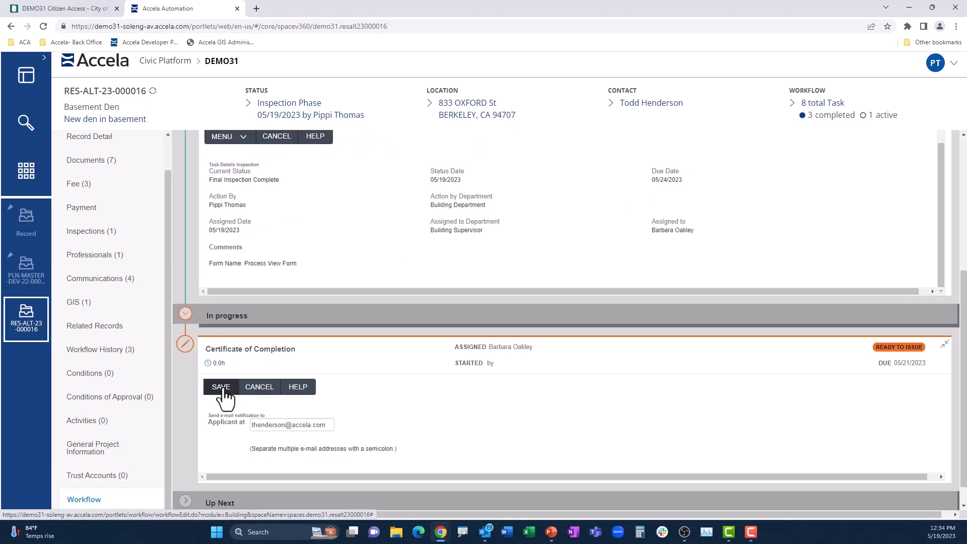
{"action": "left_click", "coordinate": [222, 386]}
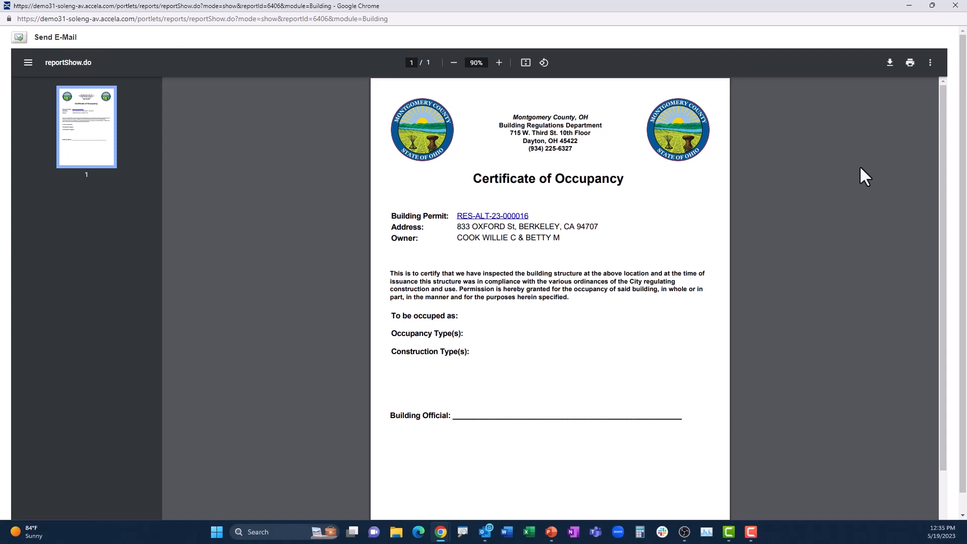
{"action": "left_click", "coordinate": [956, 6]}
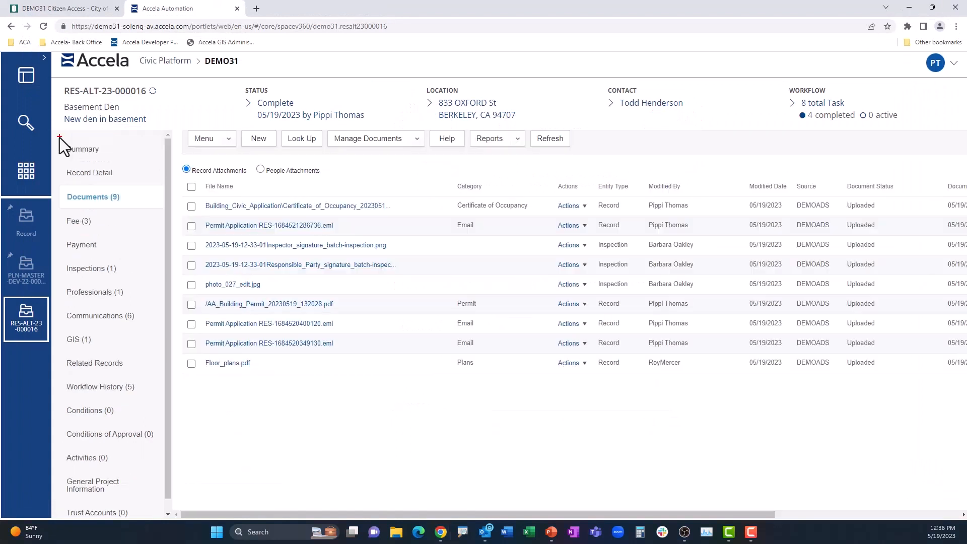
{"action": "mouse_move", "coordinate": [59, 137]}
{"action": "left_mouse_down"}
{"action": "mouse_move", "coordinate": [125, 148]}
{"action": "mouse_move", "coordinate": [161, 503]}
{"action": "left_mouse_up"}
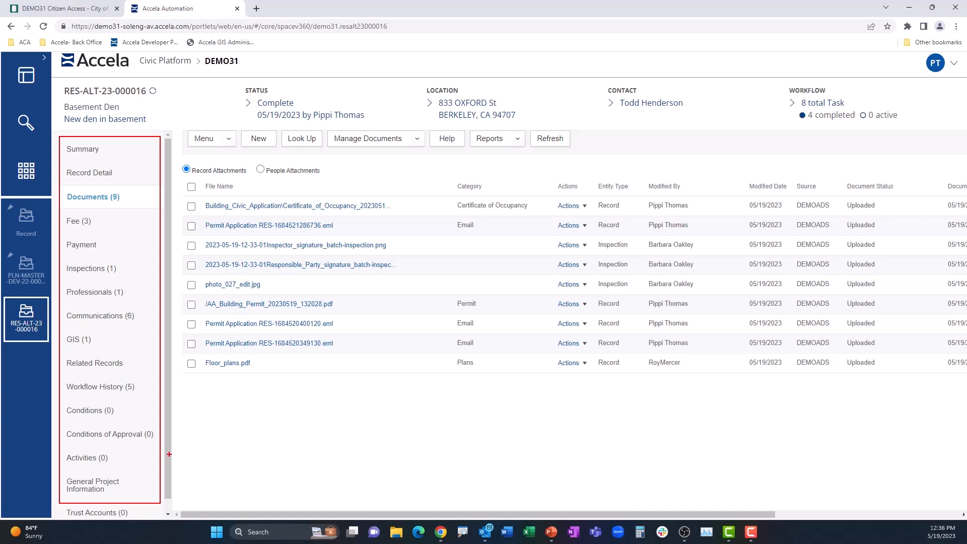
{"action": "key", "text": "Escape"}
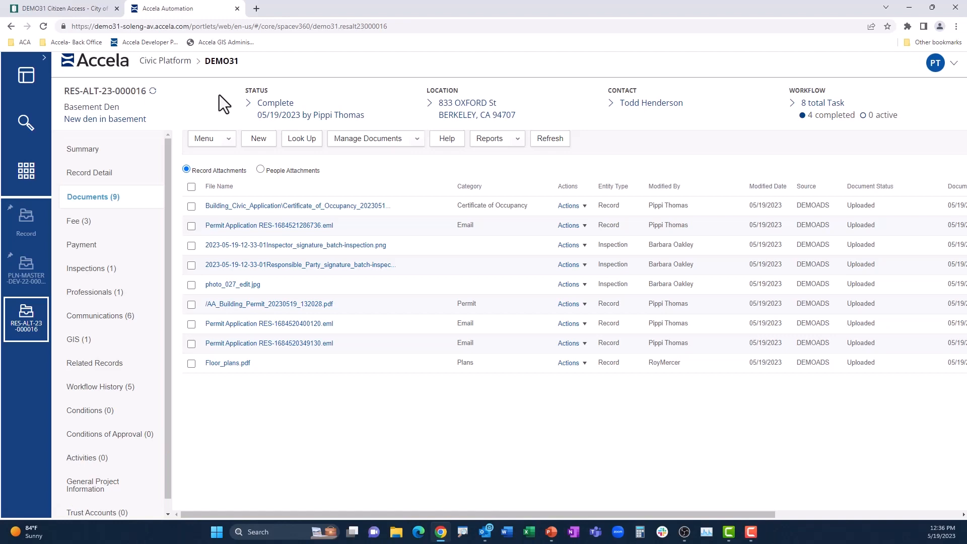
- Refresh the permit record in Citizen Access and review its Processing Status details for Application Intake, Permit Issuance, Inspection and Certificate of Completion
{"action": "left_click", "coordinate": [88, 7]}
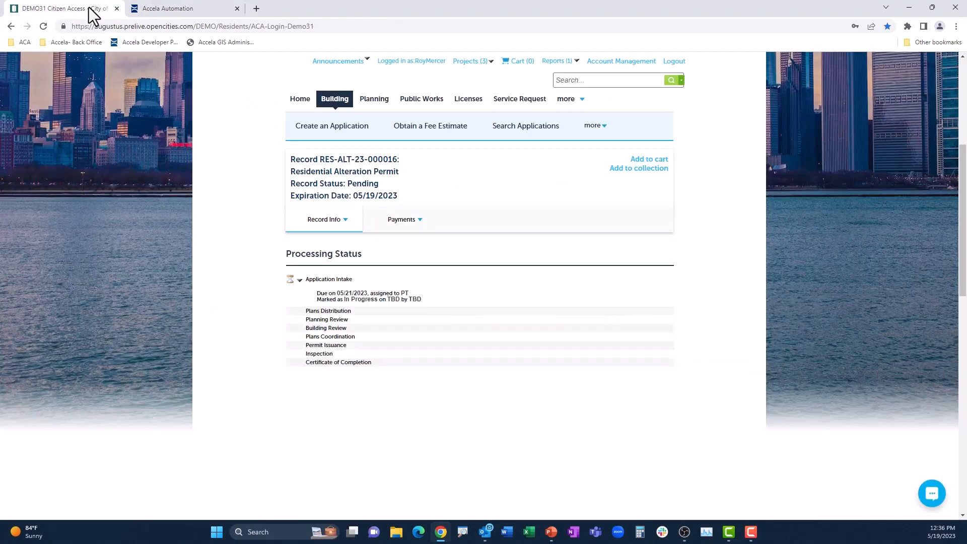
{"action": "left_click", "coordinate": [44, 29]}
{"action": "left_click", "coordinate": [324, 219]}
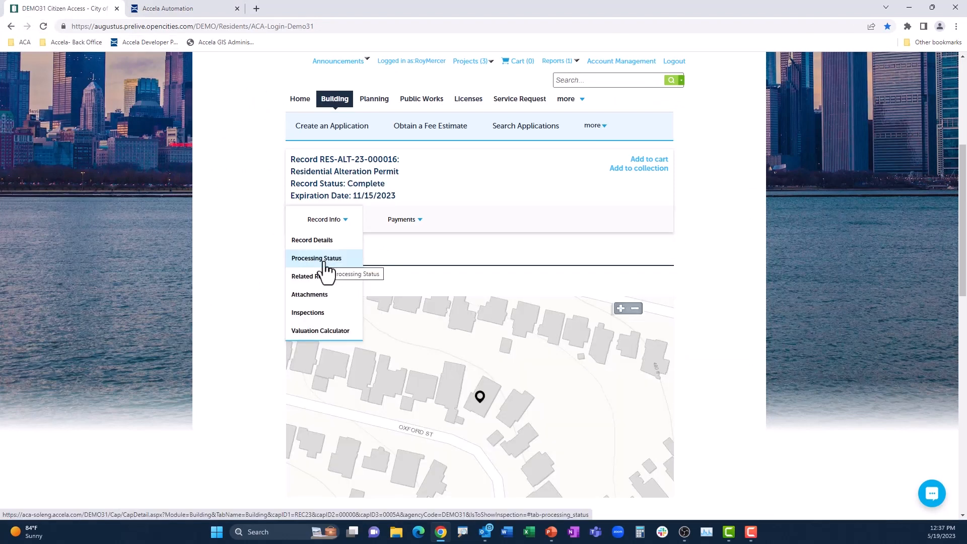
{"action": "left_click", "coordinate": [326, 258]}
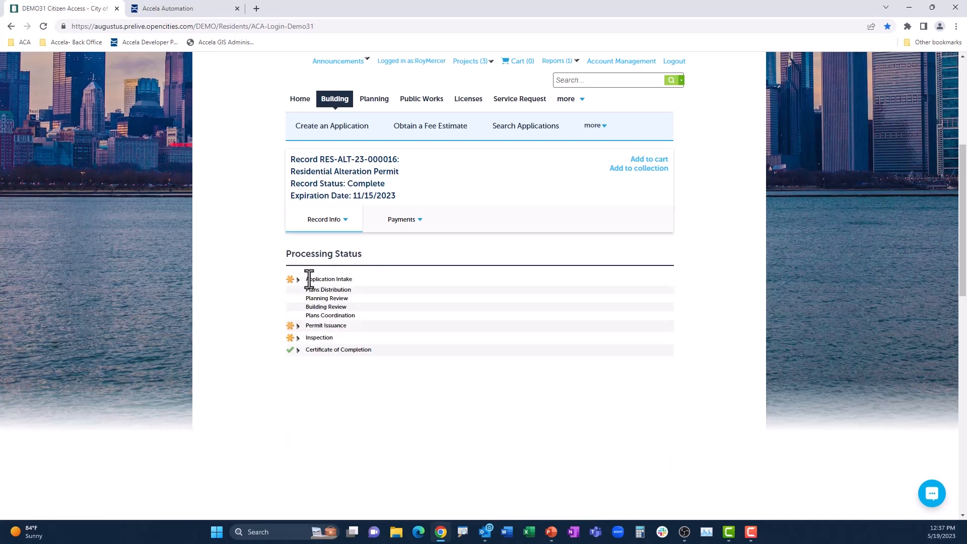
{"action": "left_click", "coordinate": [299, 280]}
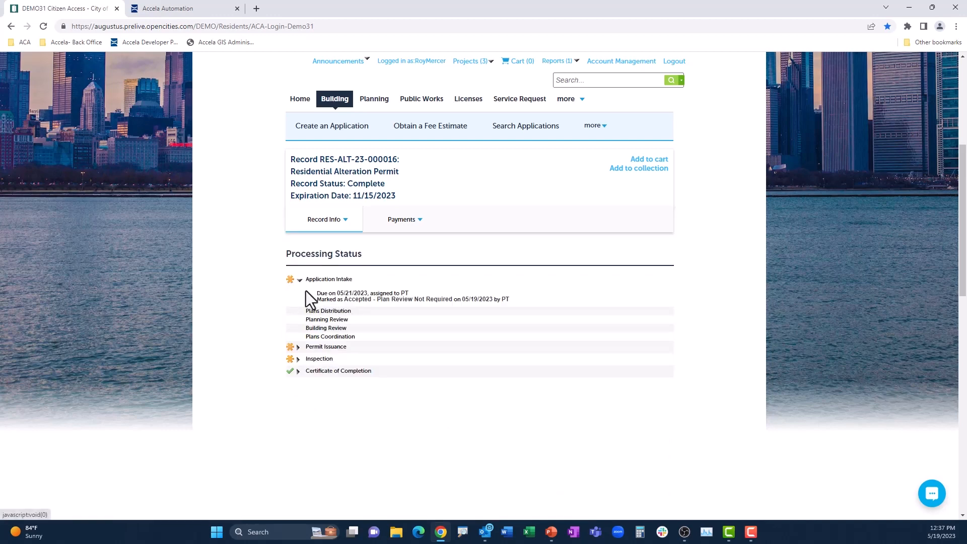
{"action": "left_click", "coordinate": [298, 348]}
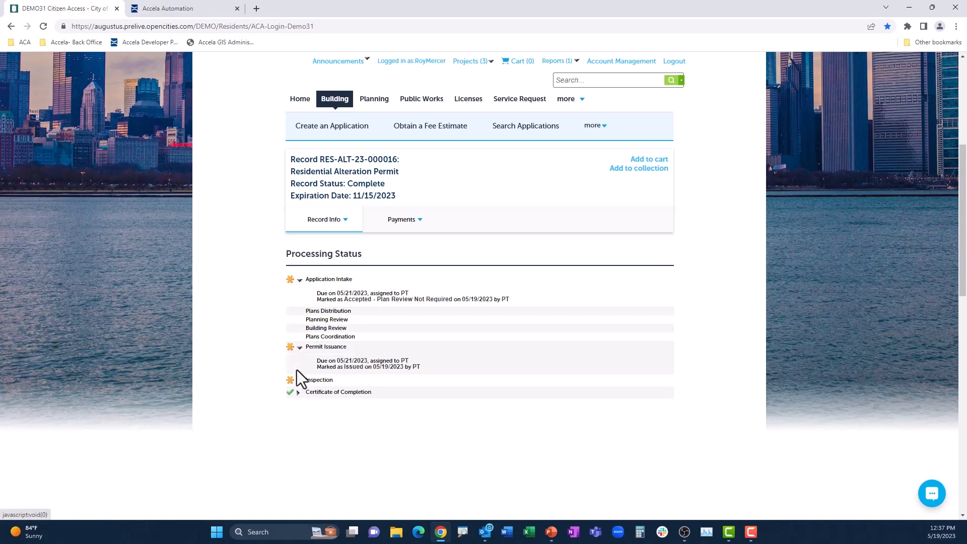
{"action": "left_click", "coordinate": [298, 381]}
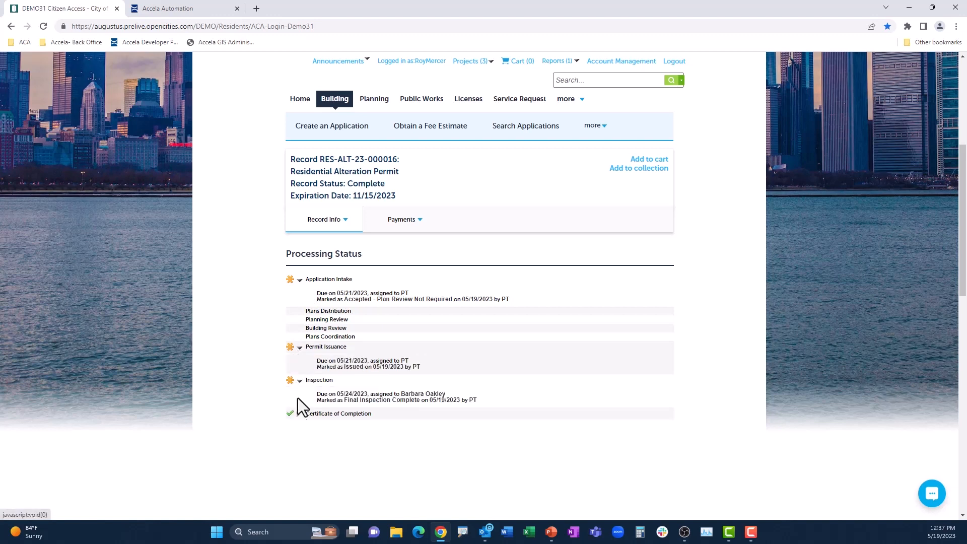
{"action": "left_click", "coordinate": [298, 415]}
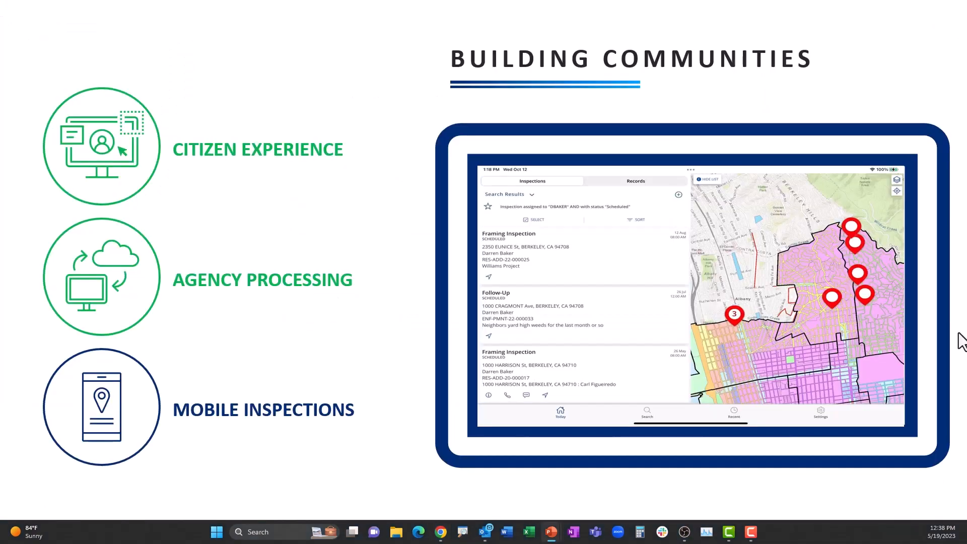
{"action": "key", "text": "Right"}
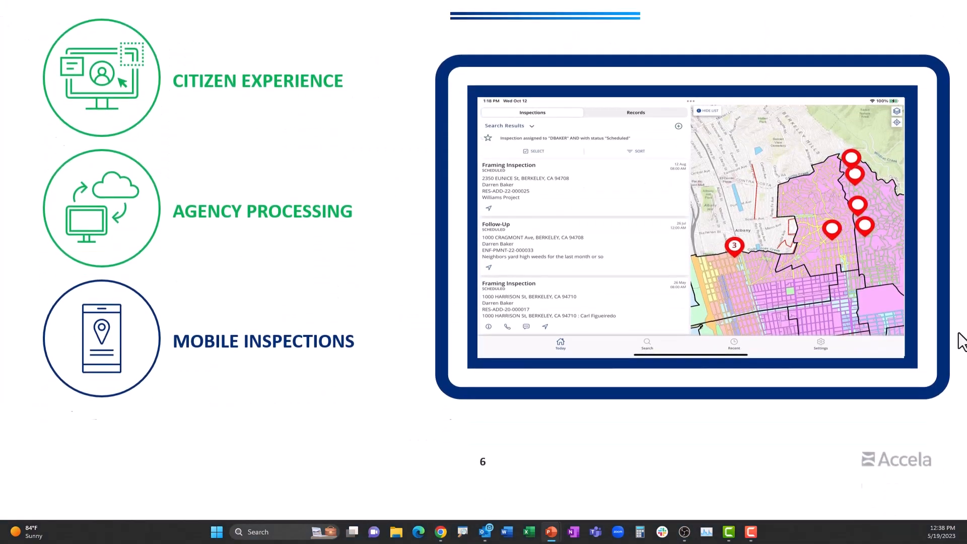